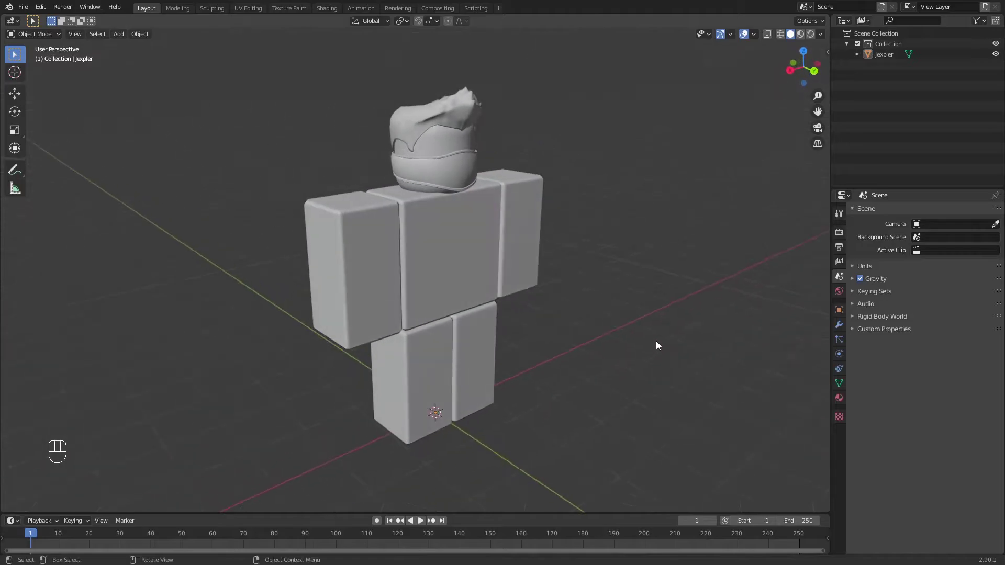
- Examine the blocky character model from several sides
middle_drag(405, 362, 507, 319)
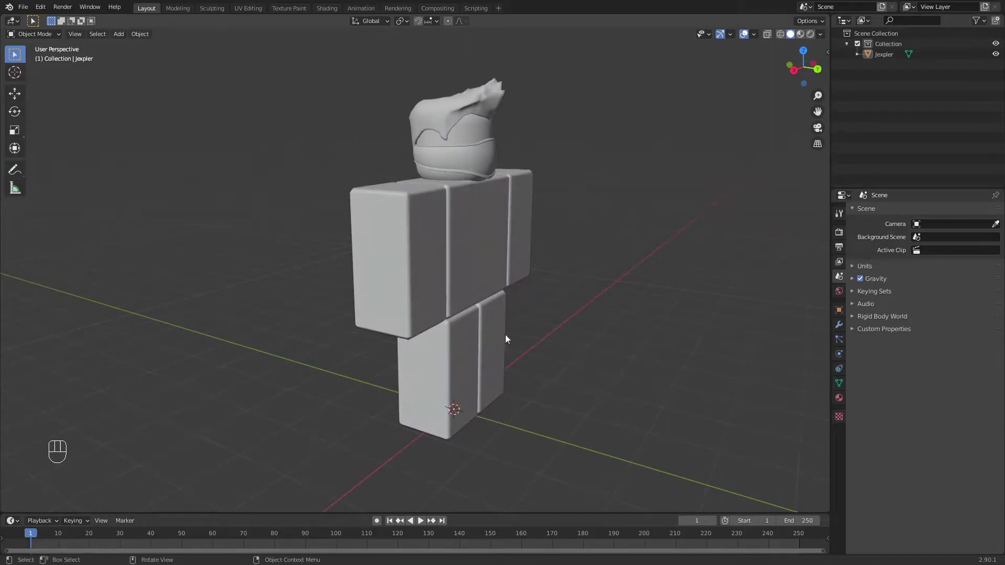
middle_drag(579, 335, 398, 271)
click(397, 270)
click(605, 287)
click(470, 270)
click(638, 286)
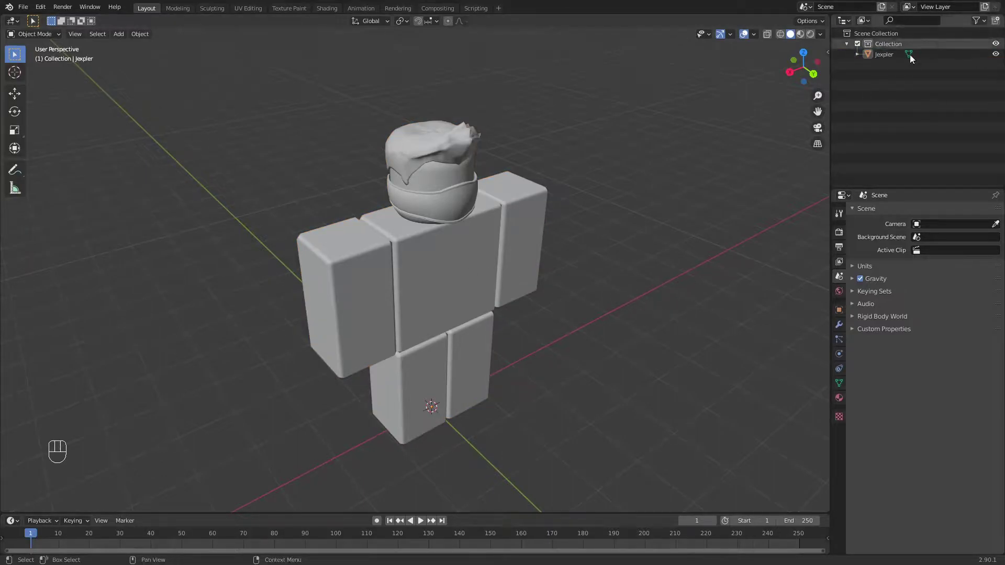
middle_drag(701, 403, 686, 338)
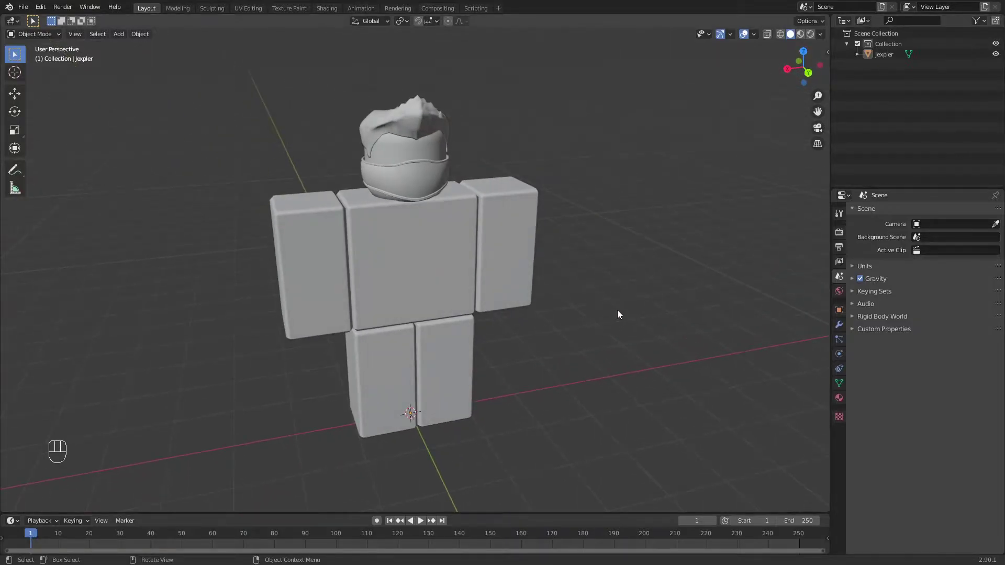
shift+middle_drag(614, 293, 573, 264)
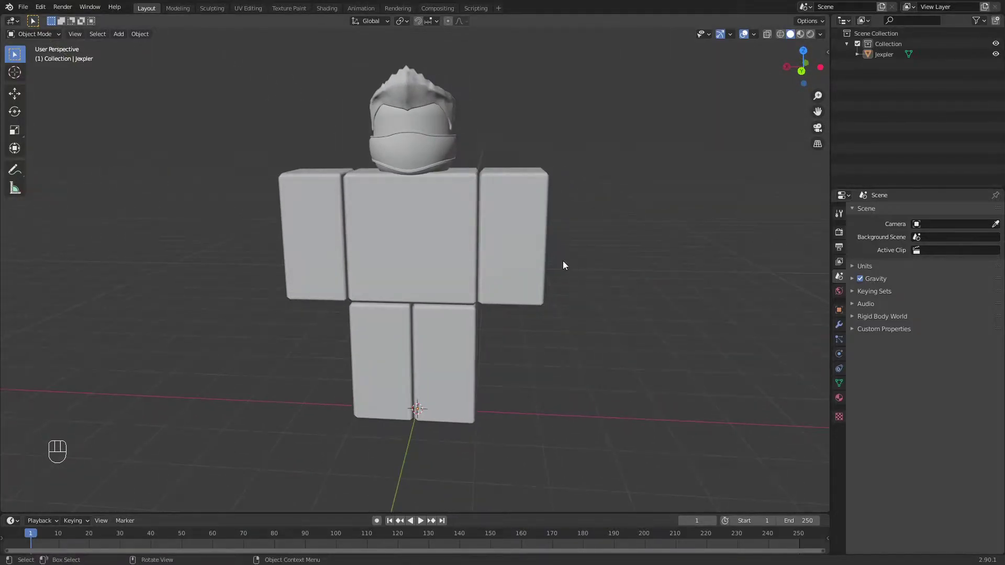
- Select the Jexpler character model and switch it to Edit Mode
click(504, 252)
right_click(504, 251)
click(506, 252)
middle_drag(665, 208, 526, 219)
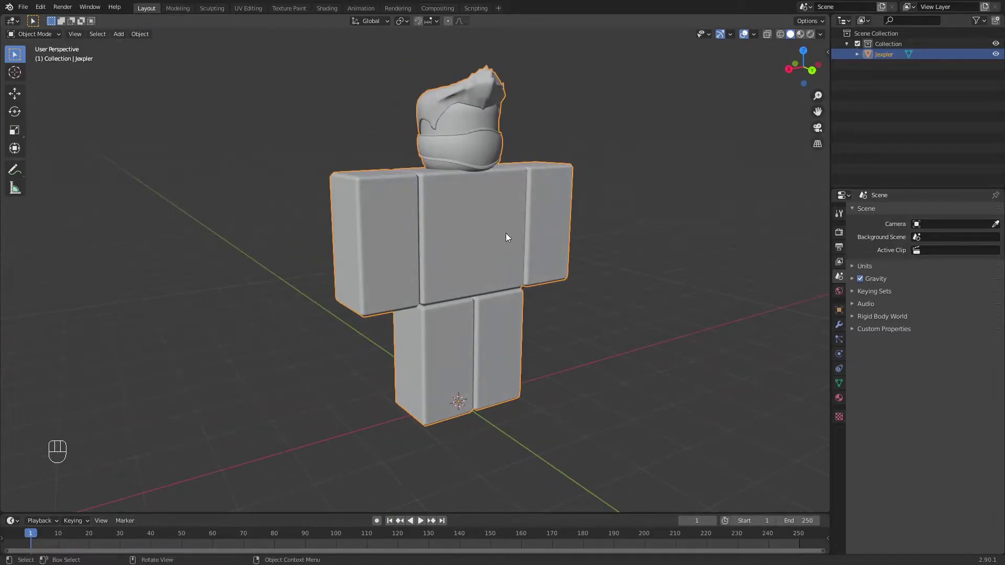
key(Tab)
middle_drag(597, 253, 668, 285)
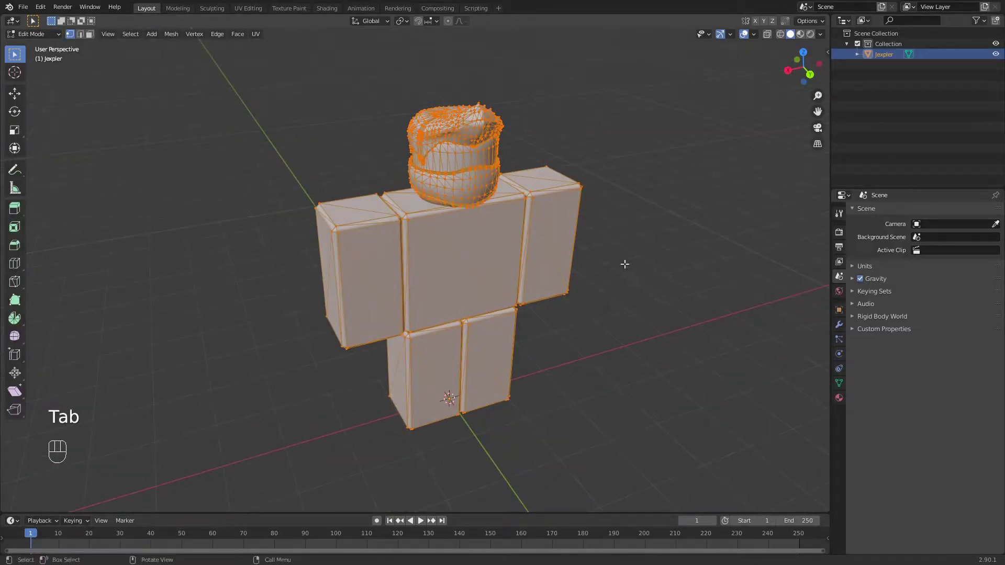
- Select all vertices of the character mesh and merge them by distance
key(1)
scroll(633, 287, up, 4)
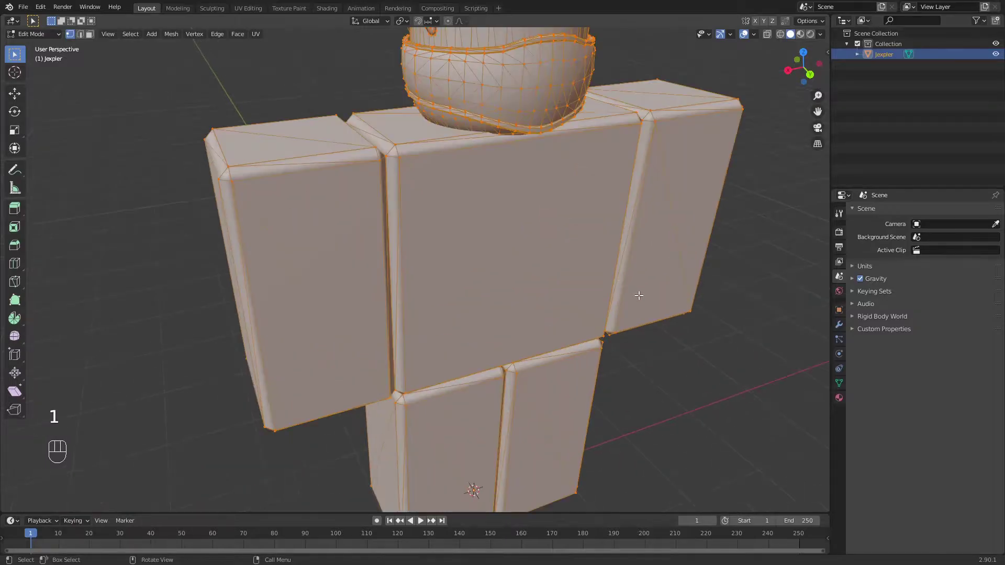
key(a)
scroll(627, 310, down, 3)
middle_drag(619, 304, 540, 292)
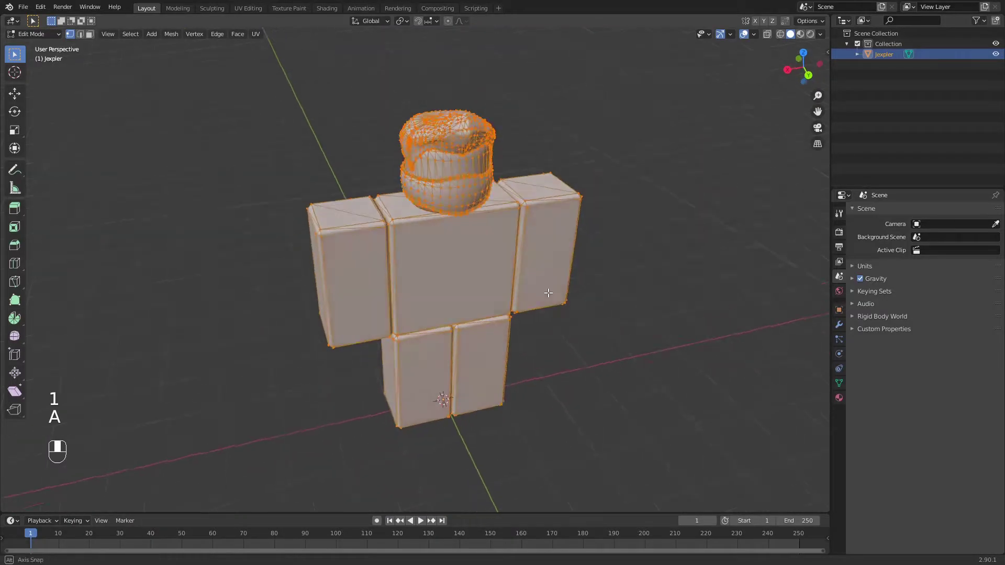
key(m)
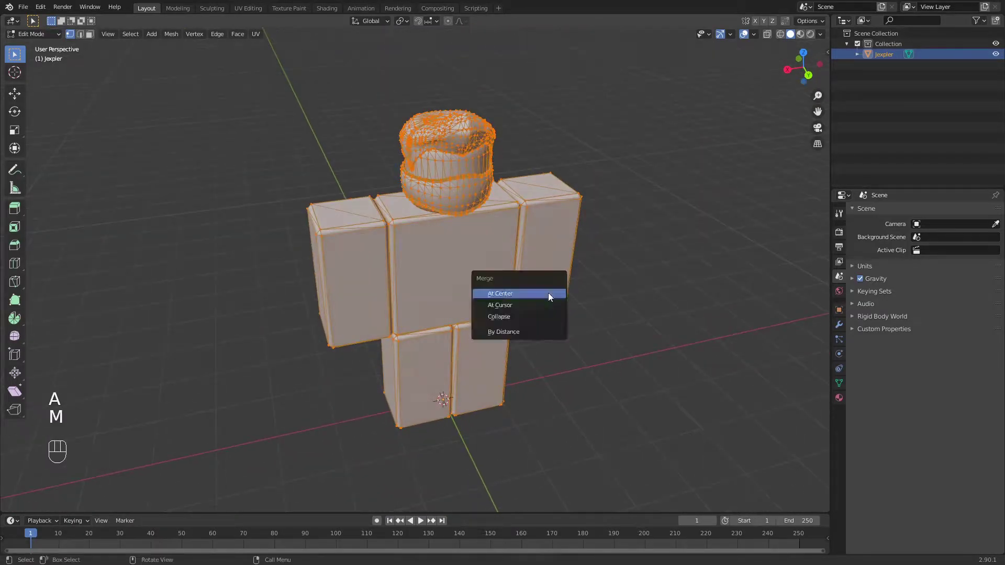
click(541, 333)
middle_drag(539, 332, 524, 347)
- Convert the mesh's triangles to quads and return to Object Mode
key(alt+j)
middle_drag(655, 343, 567, 327)
scroll(568, 327, up, 4)
scroll(491, 329, down, 4)
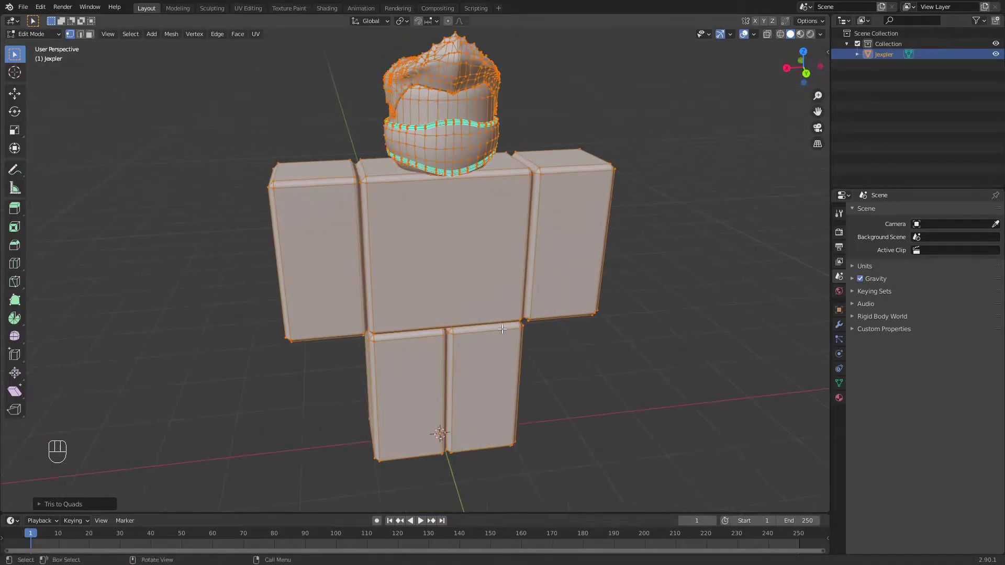
key(Tab)
scroll(478, 338, down, 3)
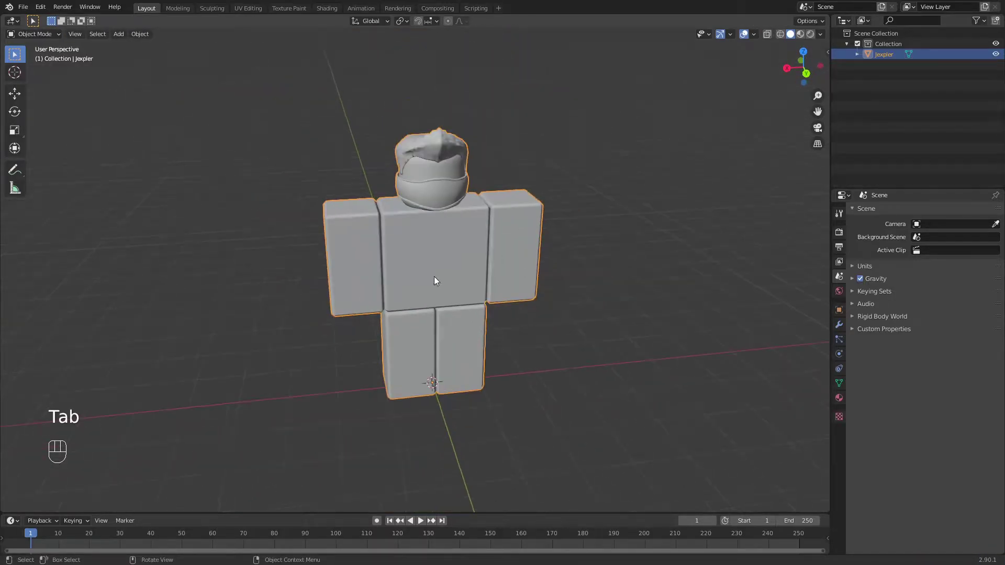
- Apply flat shading to the character and turn off Auto Smooth in its mesh normals
right_click(444, 244)
click(442, 246)
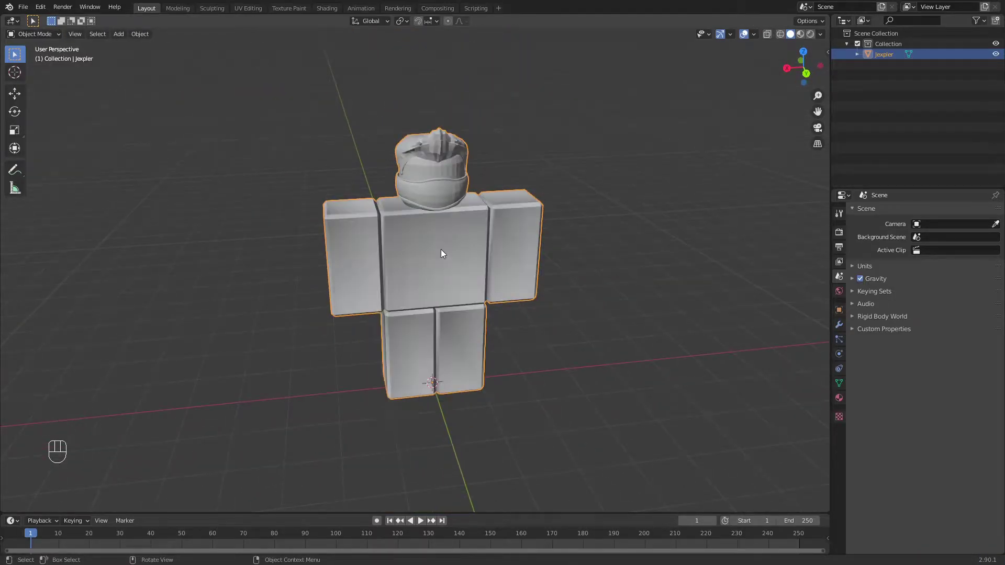
scroll(441, 249, up, 3)
click(839, 382)
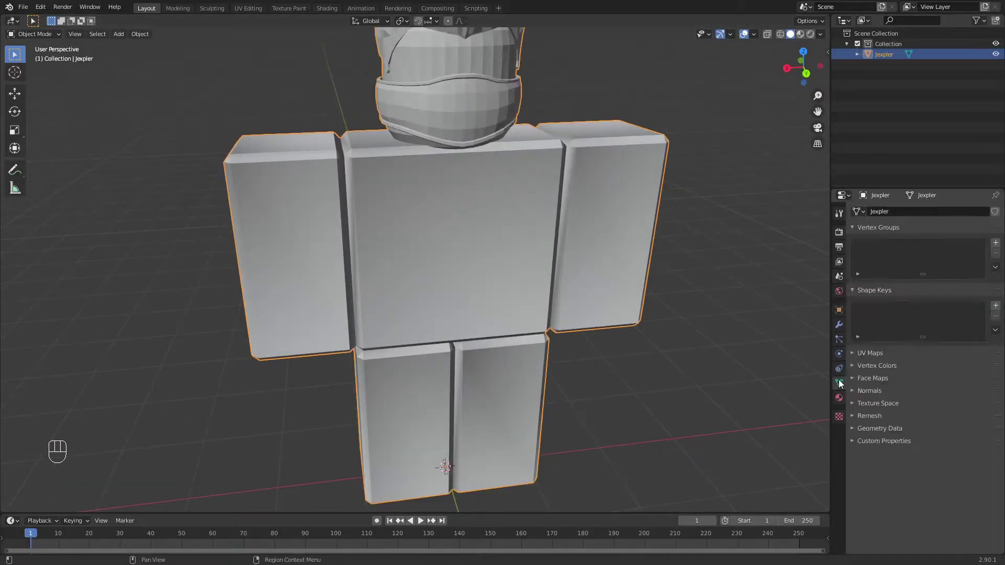
click(869, 391)
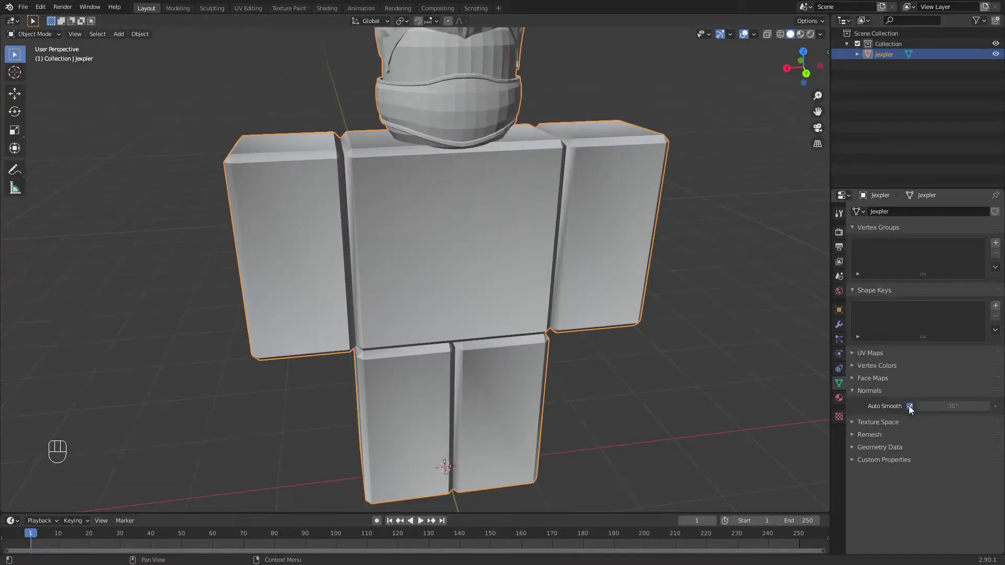
click(910, 406)
scroll(508, 320, down, 3)
middle_drag(505, 307, 534, 343)
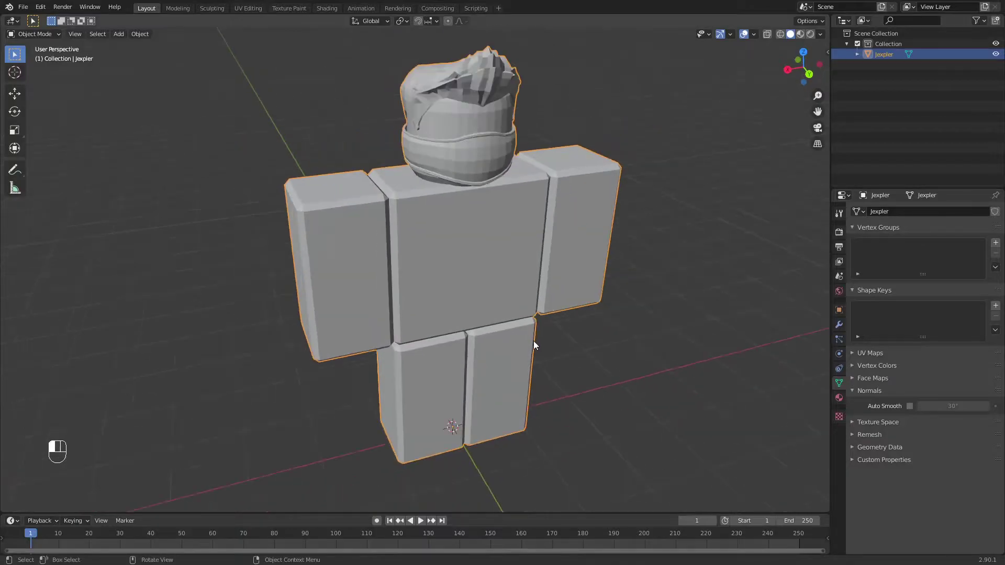
- Inspect the cleaned-up mesh topology around the arm and torso corners in Edit Mode and the flat shading in Object Mode
key(Tab)
click(614, 389)
click(366, 203)
drag(375, 195, 327, 234)
drag(237, 168, 392, 239)
drag(355, 202, 414, 225)
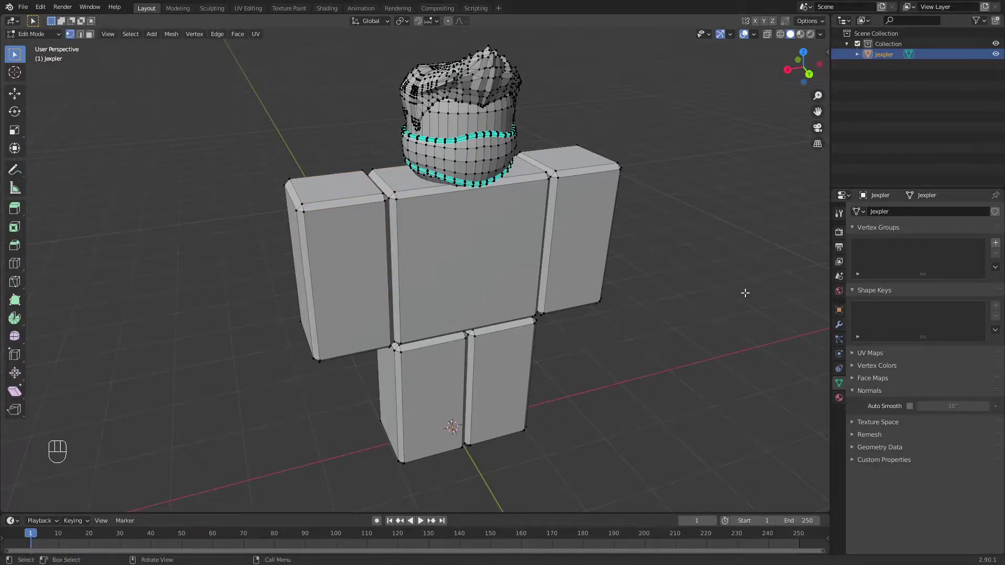
key(Tab)
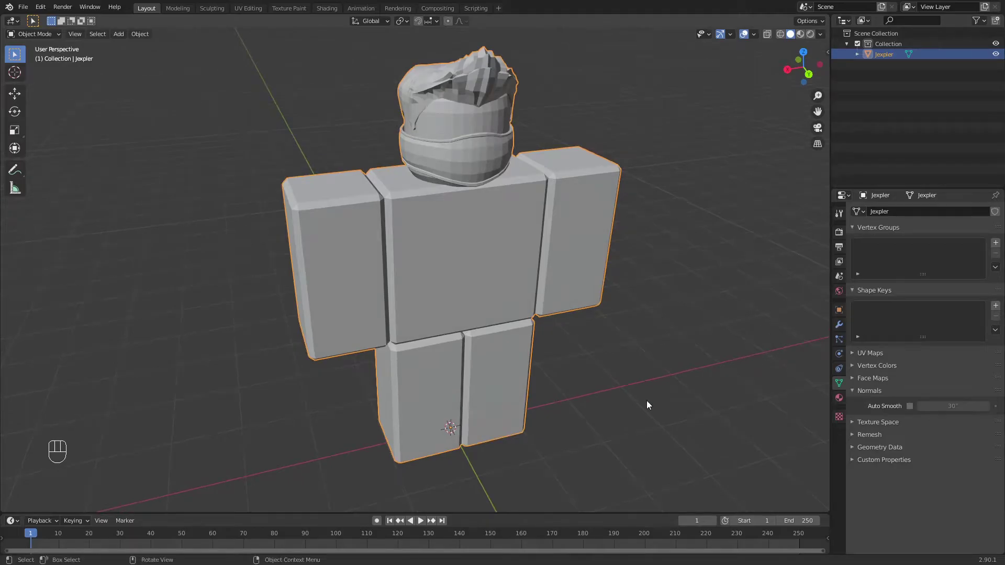
middle_drag(637, 394, 532, 291)
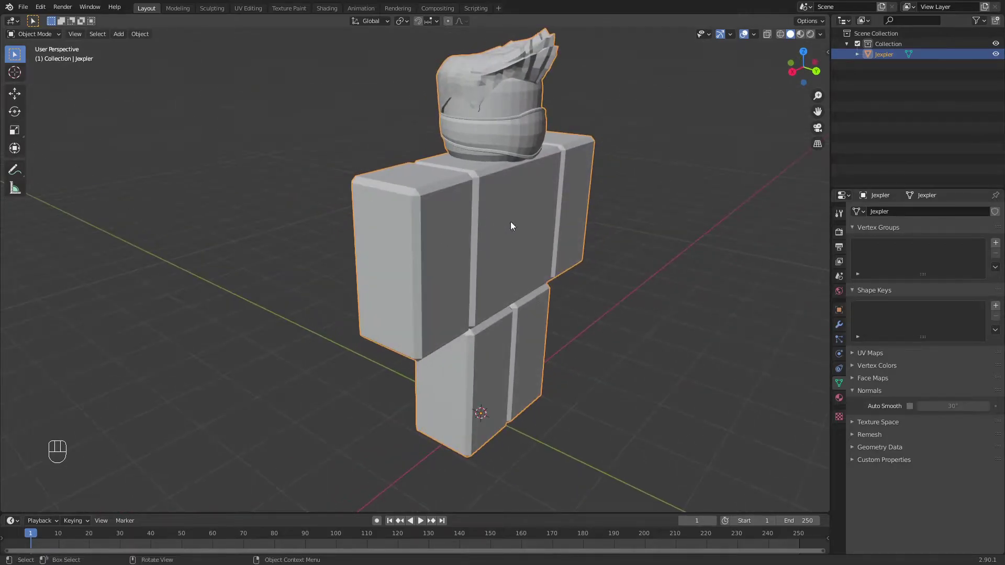
middle_drag(501, 219, 501, 236)
- Switch the character to Edit Mode with vertex selection and try moving a vertex at an arm's upper corner
key(Tab)
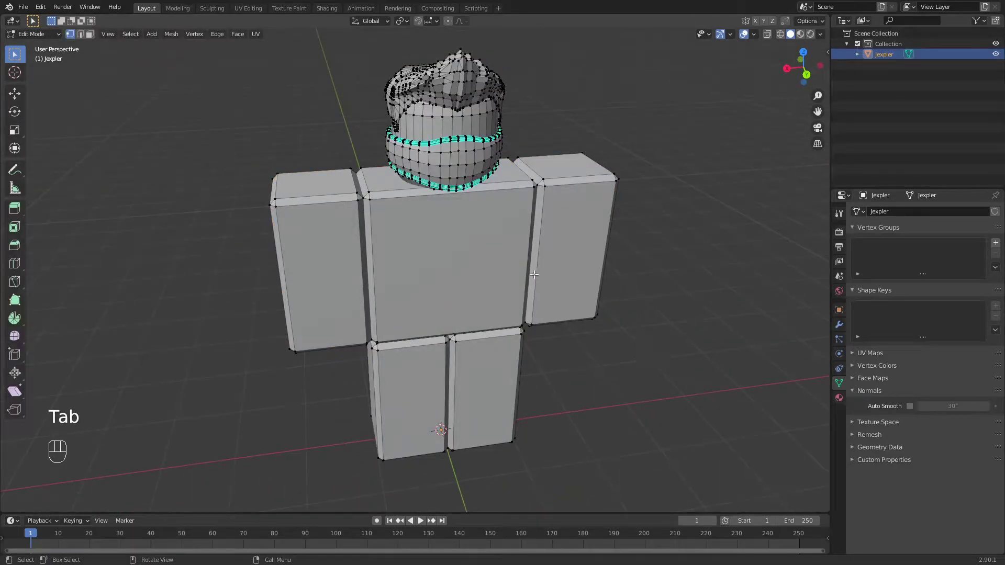
middle_drag(476, 287, 493, 310)
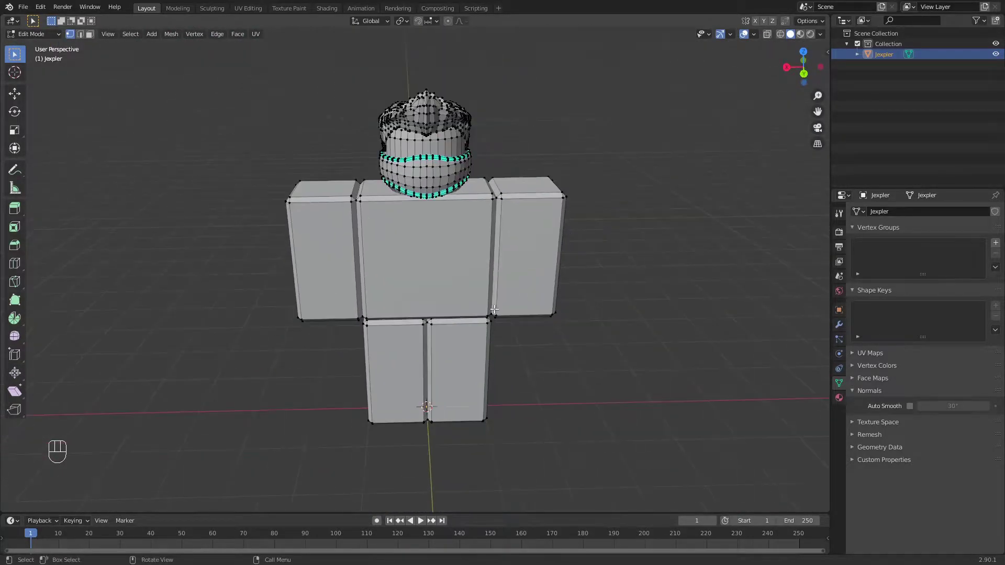
scroll(261, 214, up, 4)
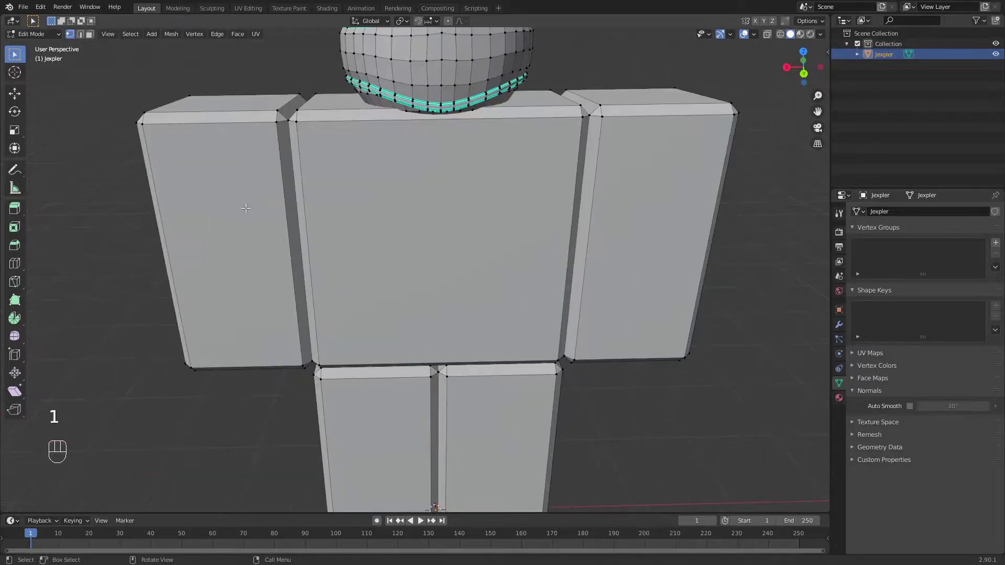
key(g)
right_click(301, 154)
scroll(325, 172, down, 6)
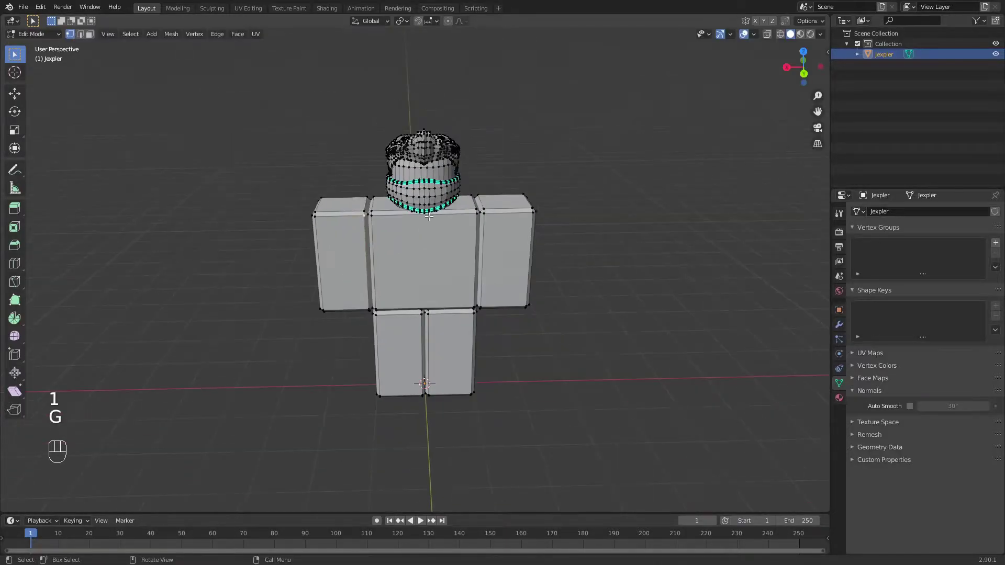
middle_drag(573, 327, 597, 331)
scroll(602, 408, up, 4)
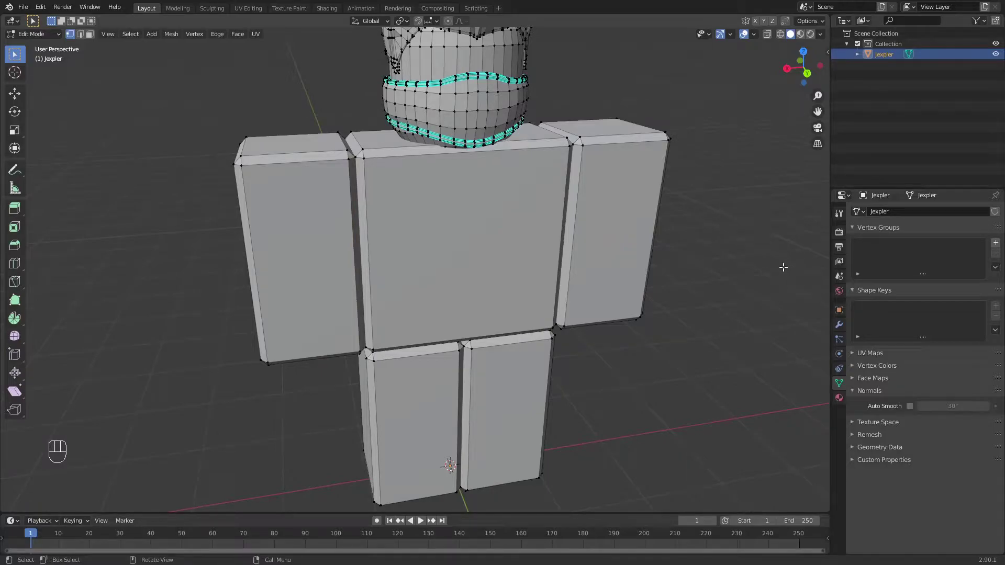
middle_drag(765, 271, 712, 280)
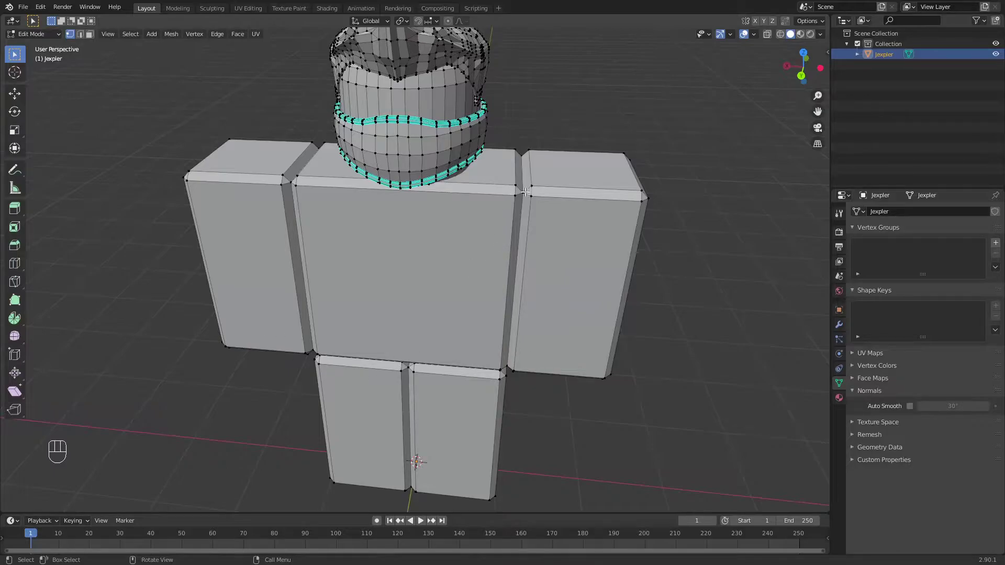
- Select the linked body and head geometry and delete its vertices, keeping only the hair and mask
key(l)
middle_drag(467, 290, 501, 265)
shift+middle_drag(543, 216, 528, 335)
scroll(536, 305, up, 2)
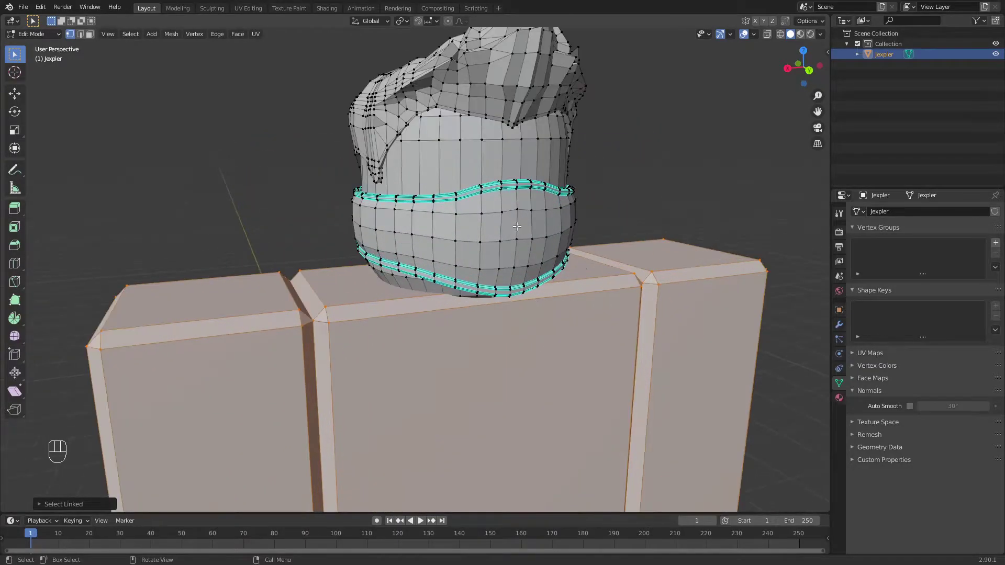
key(l)
scroll(533, 187, down, 6)
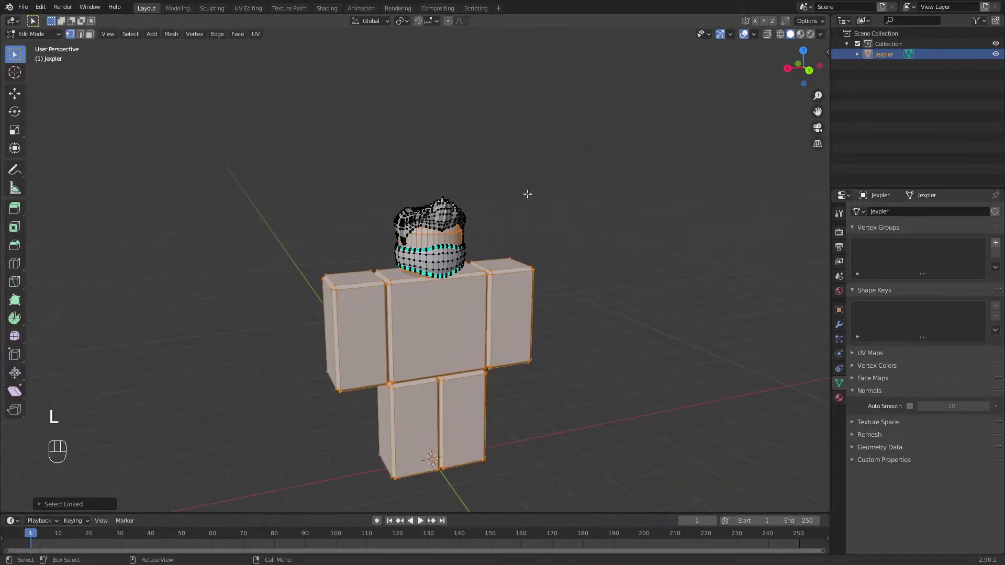
key(Delete)
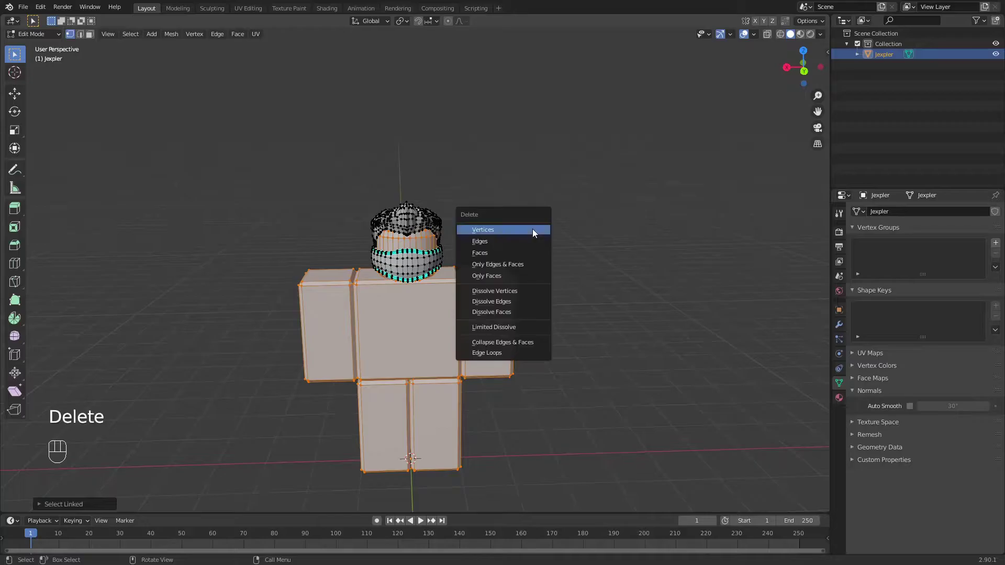
click(533, 228)
- Select all the remaining hair and mask geometry, separate it by loose parts, and return to Object Mode
scroll(532, 229, up, 3)
middle_drag(545, 229, 490, 256)
scroll(490, 257, up, 2)
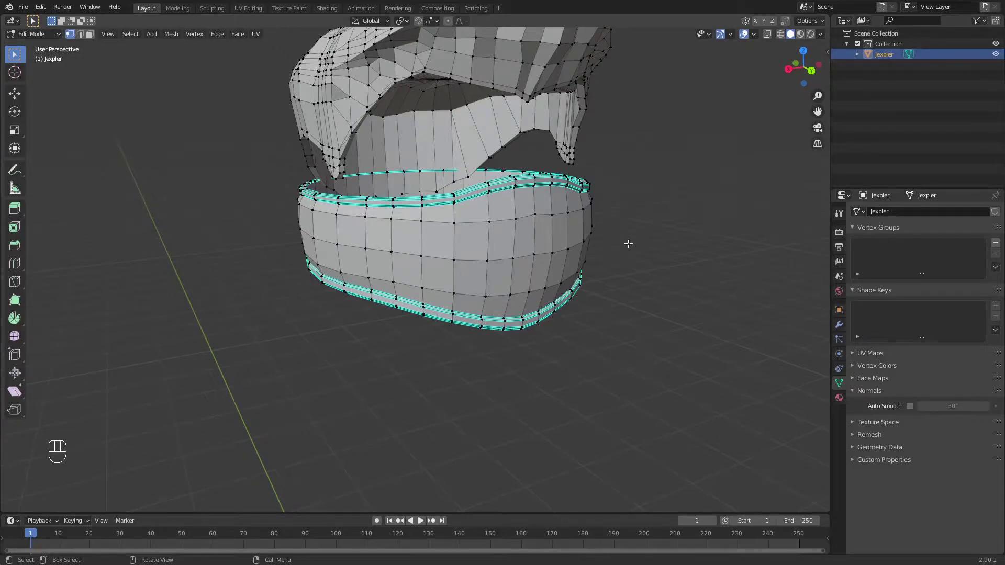
key(a)
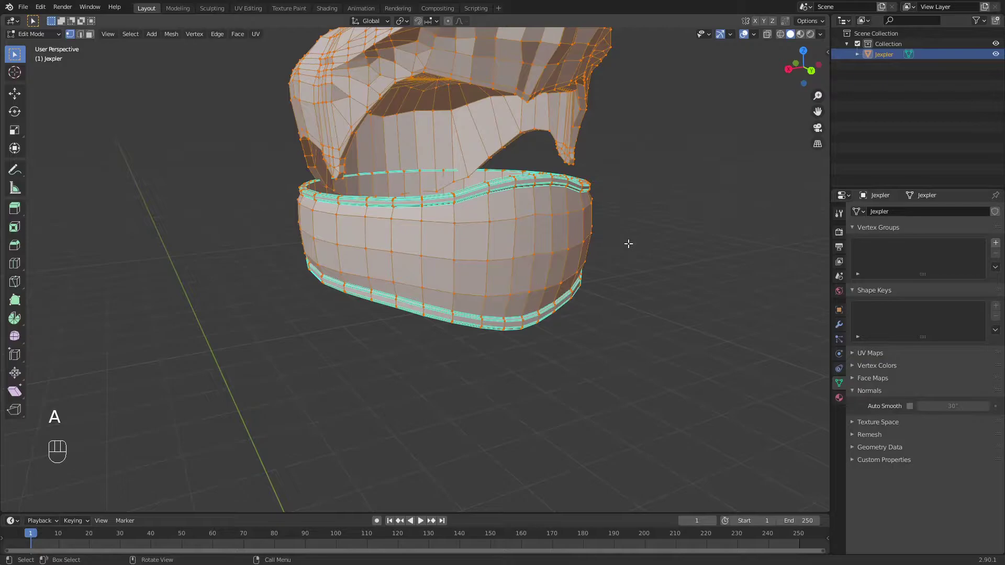
key(p)
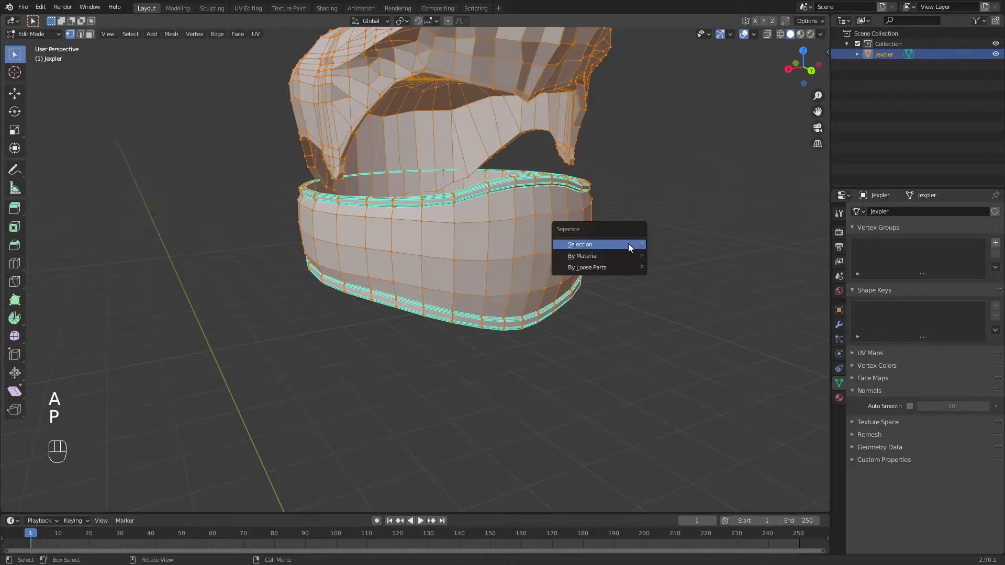
click(604, 267)
scroll(601, 261, down, 3)
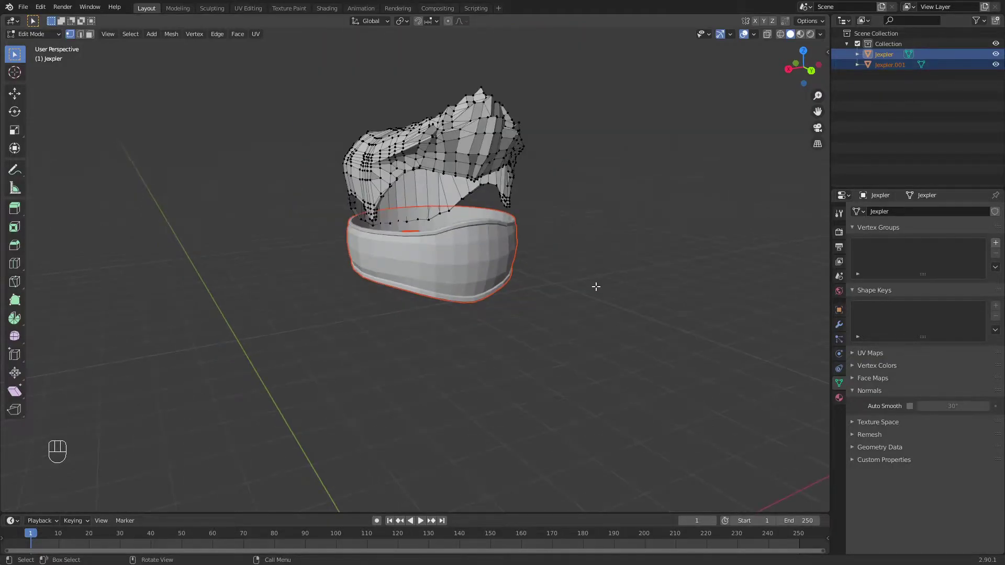
key(Tab)
- Move the separated mask a short distance down from the hair and select the hair object
middle_drag(644, 274, 583, 269)
click(415, 267)
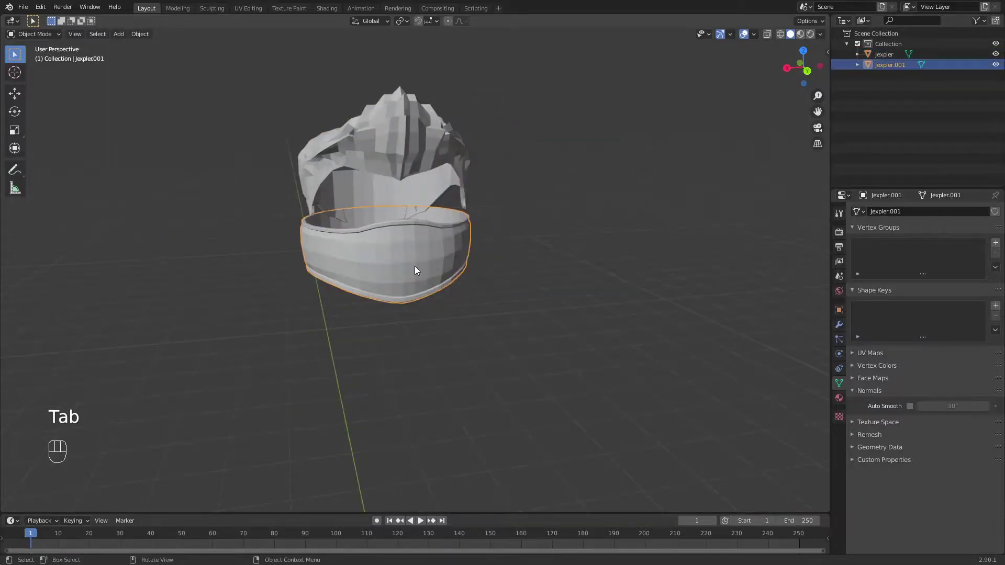
key(g)
click(474, 320)
middle_drag(474, 321, 482, 273)
scroll(482, 273, up, 6)
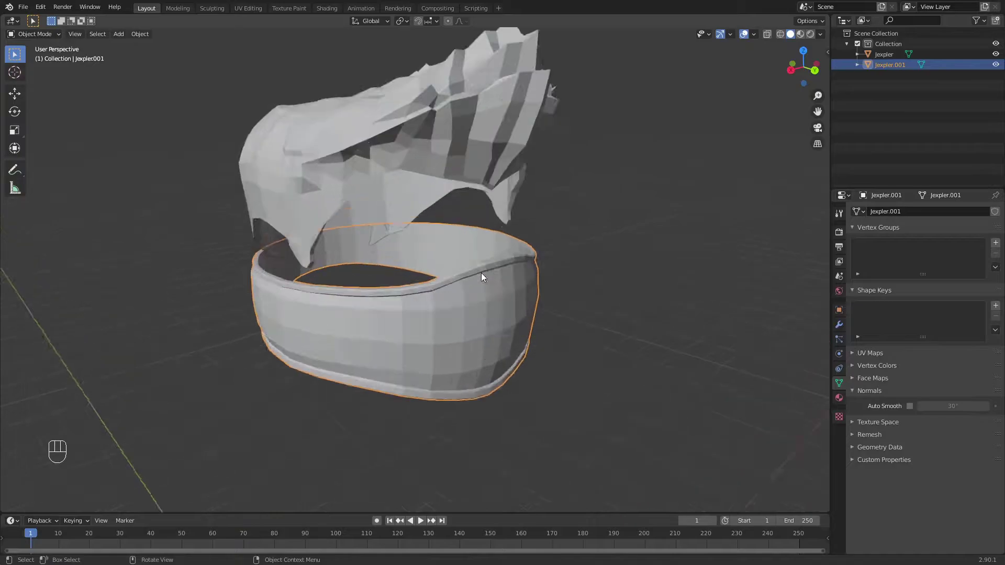
scroll(482, 272, down, 4)
scroll(482, 275, down, 2)
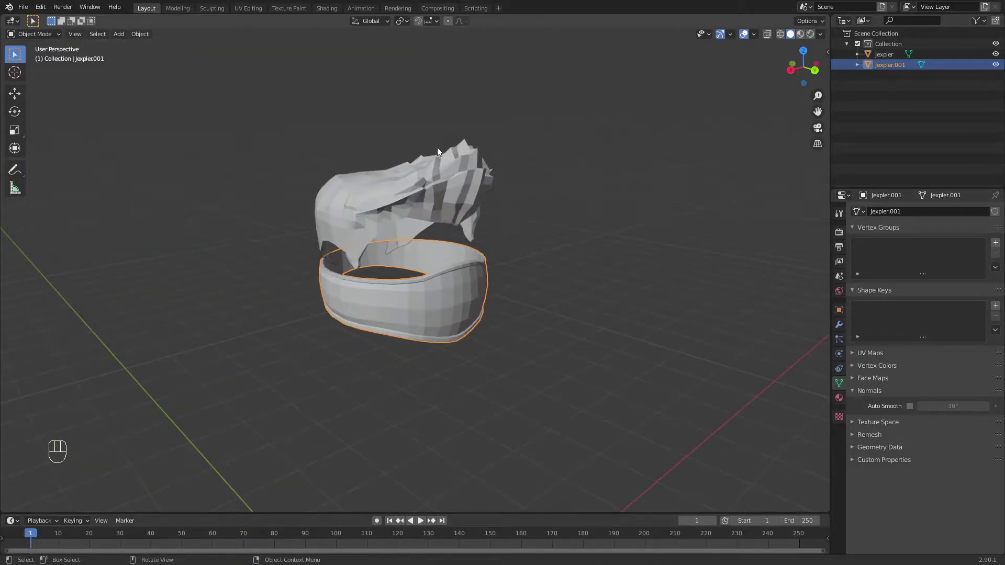
click(410, 180)
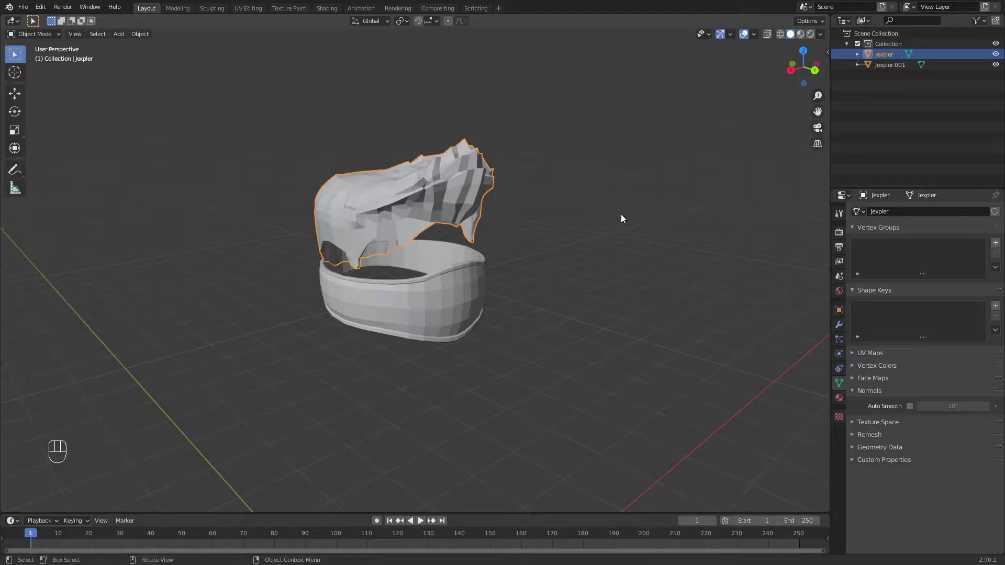
- Hide every object except the selected hair
key(shift+h)
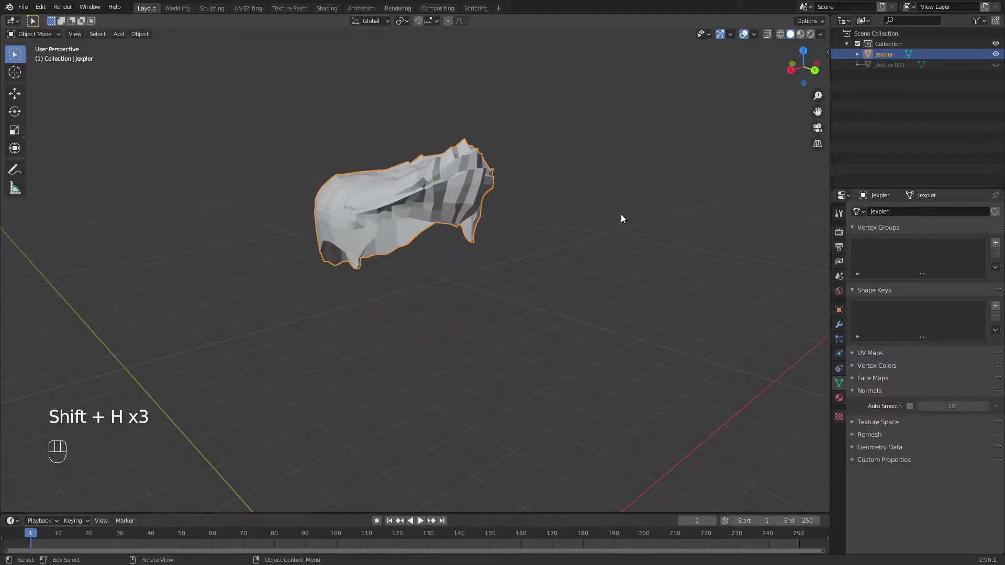
scroll(403, 193, up, 4)
middle_drag(409, 190, 457, 209)
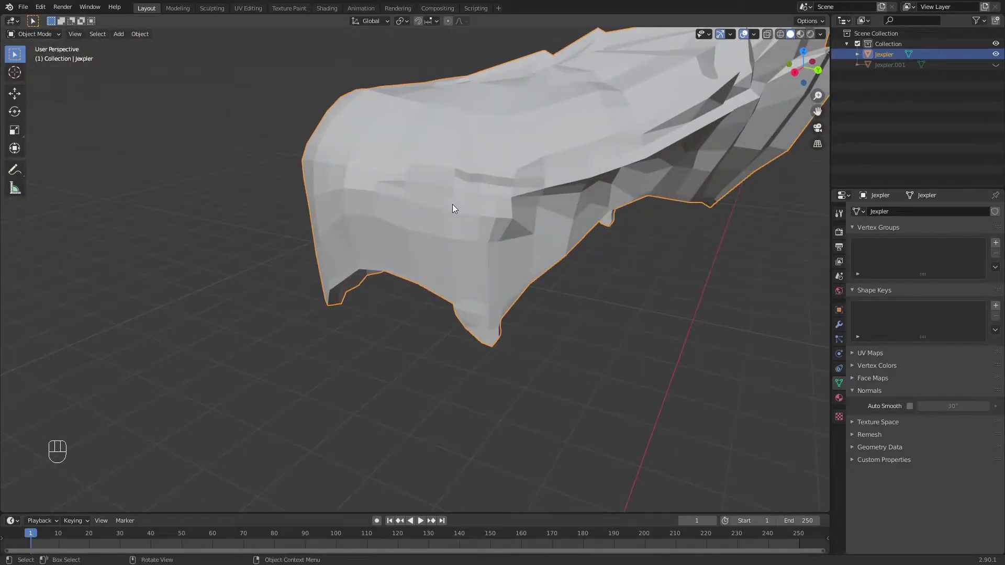
mouse_move(455, 209)
middle_down()
mouse_move(417, 265)
mouse_move(433, 226)
mouse_move(401, 225)
mouse_move(489, 244)
mouse_move(454, 231)
middle_up()
- Shade the hair smooth and turn on Auto Smooth for its normals
right_click(413, 220)
click(398, 208)
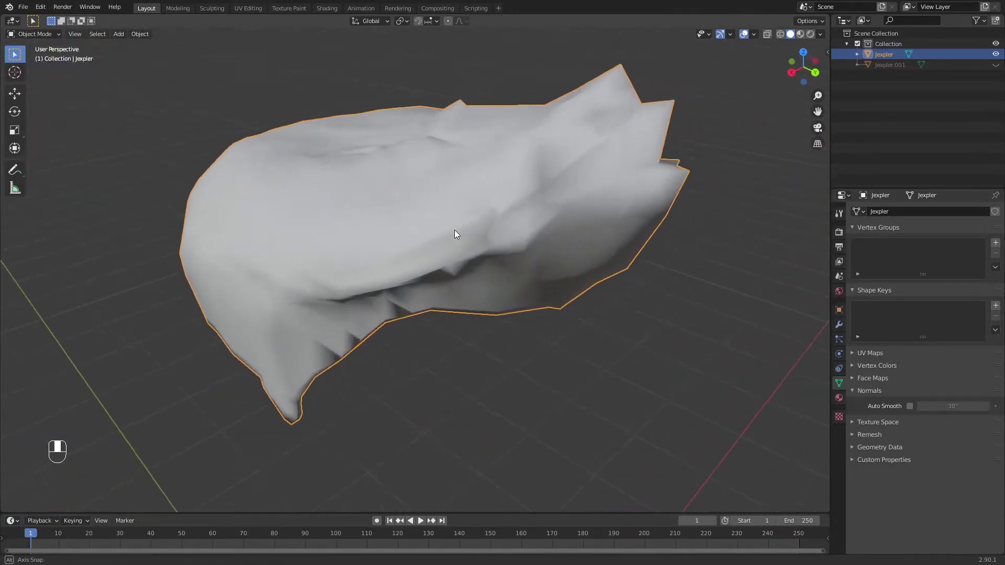
scroll(454, 230, down, 2)
click(910, 406)
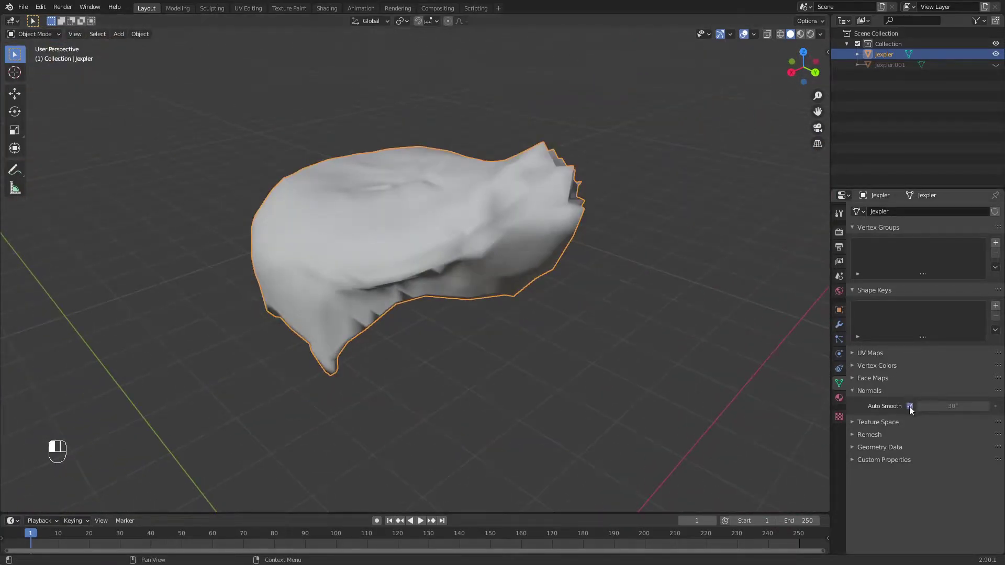
- Examine the smooth-shaded hair's surface from the front, the side and close up for shading artefacts
mouse_move(495, 320)
middle_down()
mouse_move(397, 333)
mouse_move(516, 322)
mouse_move(469, 299)
mouse_move(432, 233)
middle_up()
scroll(513, 317, up, 4)
scroll(501, 315, down, 4)
shift+middle_drag(289, 38, 464, 302)
scroll(489, 323, up, 5)
shift+middle_drag(515, 362, 534, 230)
key(Tab)
key(Tab)
click(507, 281)
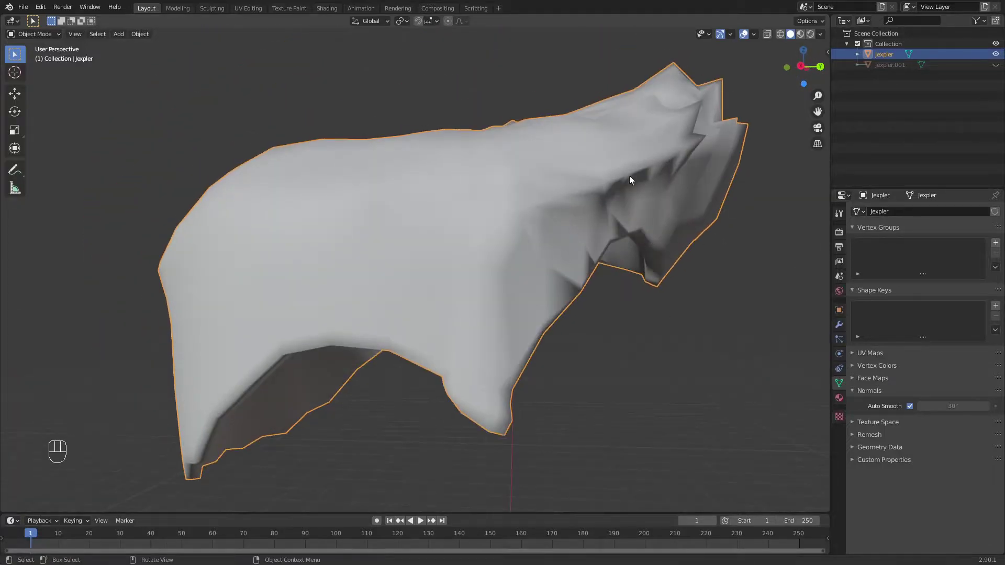
- Turn off Auto Smooth, set the hair back to flat shading and clear the selection
click(910, 406)
right_click(454, 241)
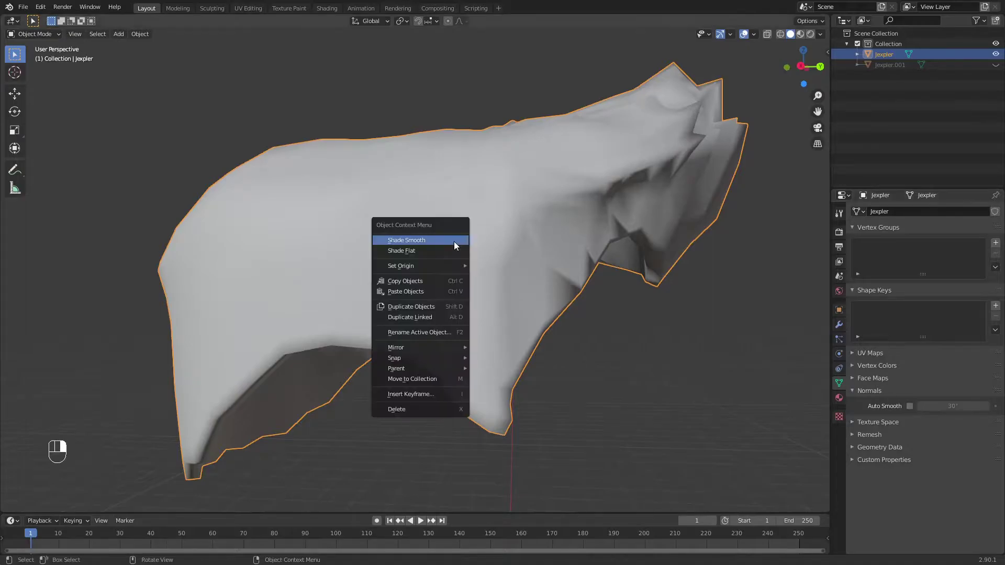
click(453, 248)
middle_drag(453, 247, 484, 265)
click(542, 218)
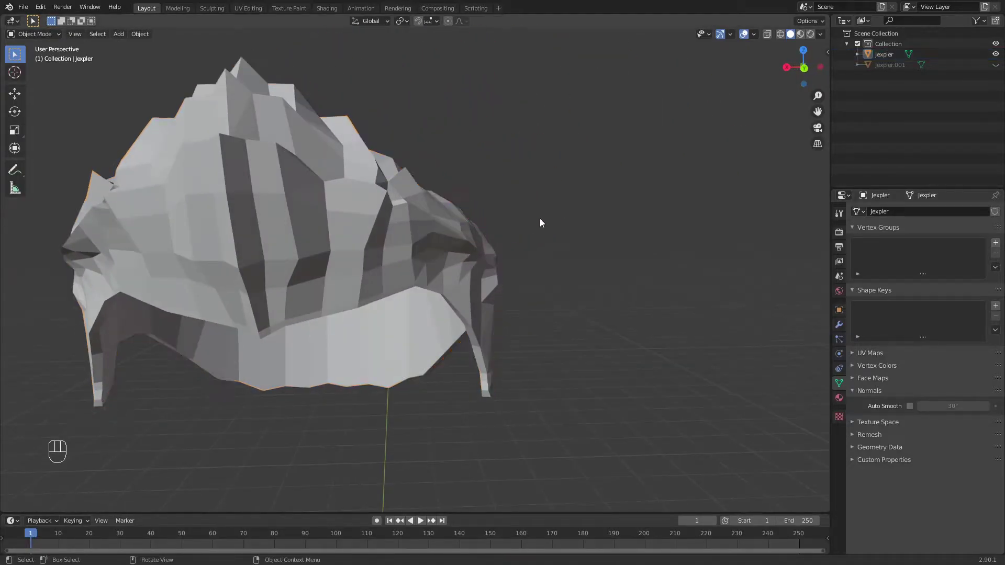
- Add a cube mesh to the scene at the 3D cursor
middle_drag(533, 208, 638, 262)
scroll(541, 293, up, 1)
scroll(622, 299, down, 5)
shift+middle_drag(616, 311, 521, 295)
key(shift+a)
mouse_move(556, 260)
click(604, 270)
scroll(521, 295, up, 2)
- Subdivide all of the cube's faces once in Edit Mode
key(Tab)
shift+middle_drag(502, 359, 560, 144)
right_click(503, 221)
click(485, 239)
scroll(560, 145, up, 2)
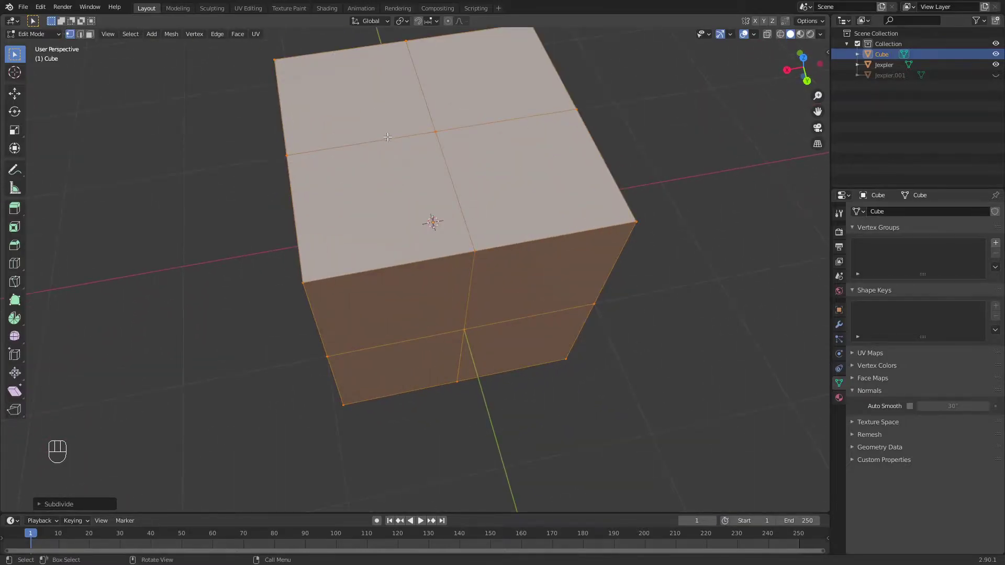
middle_drag(565, 244, 583, 285)
scroll(511, 289, down, 2)
- Check the subdivided cube in Object Mode, return to Edit Mode and undo the subdivision
key(Tab)
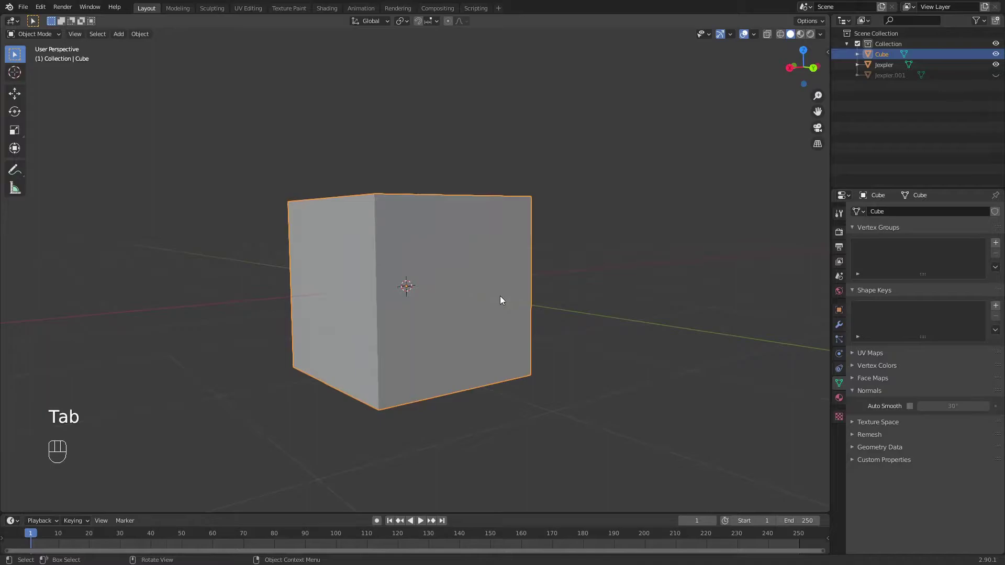
key(Tab)
key(ctrl+z)
key(ctrl+z)
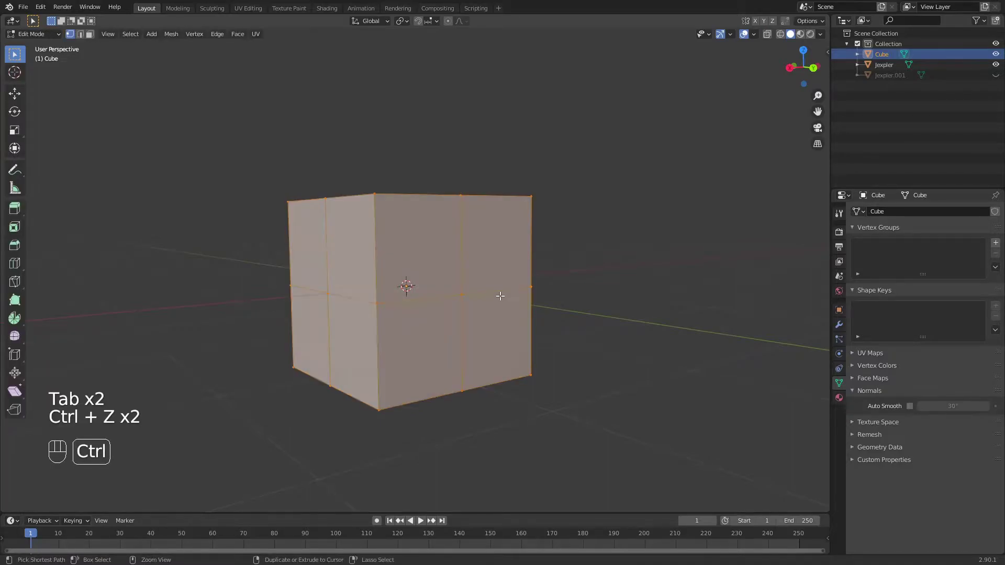
middle_drag(501, 296, 491, 325)
- Add a Subdivision Surface modifier to the cube and set its type to Simple
click(840, 328)
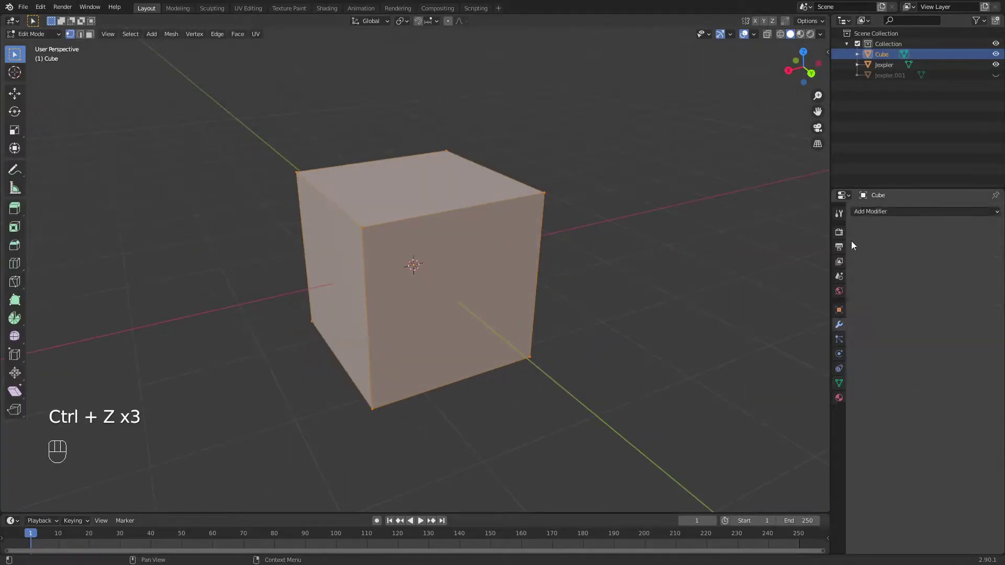
click(876, 215)
click(818, 383)
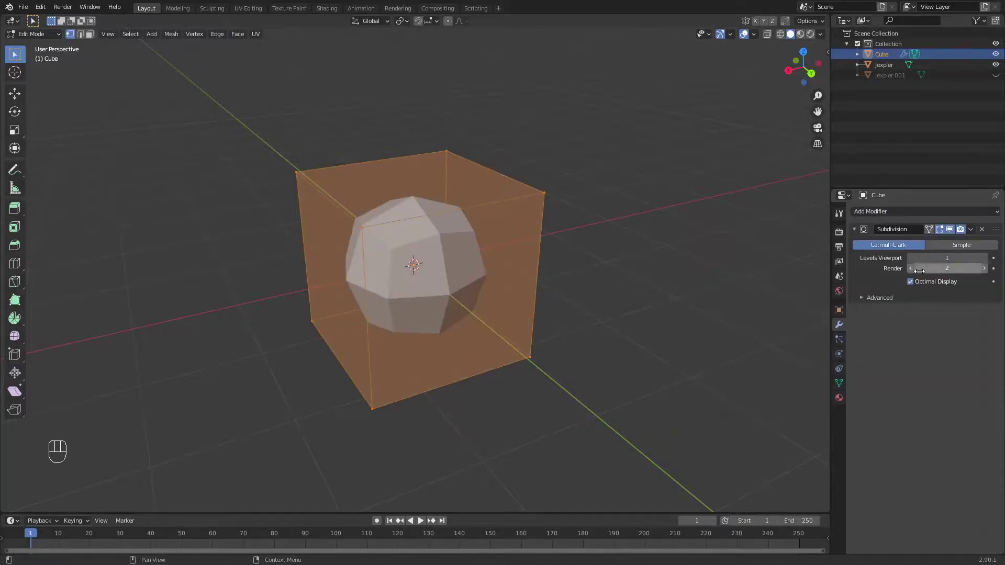
click(943, 246)
scroll(620, 287, up, 4)
middle_drag(619, 287, 569, 278)
middle_drag(462, 296, 620, 366)
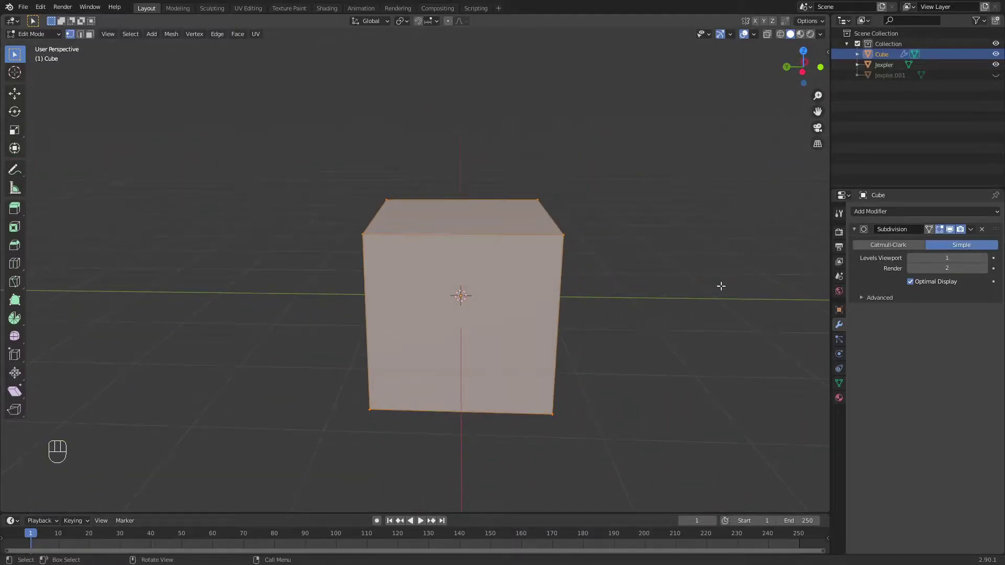
scroll(565, 258, up, 3)
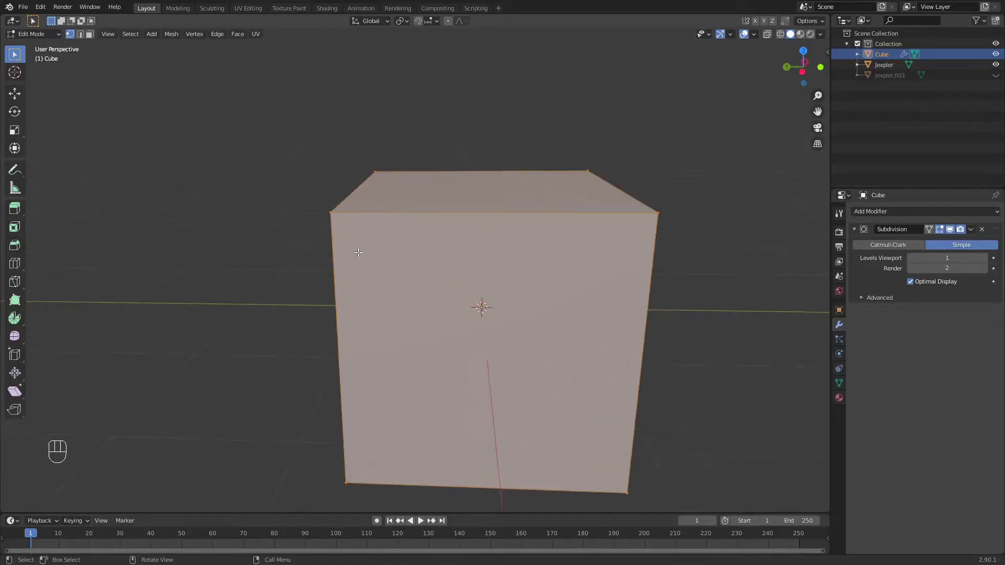
middle_drag(358, 252, 525, 276)
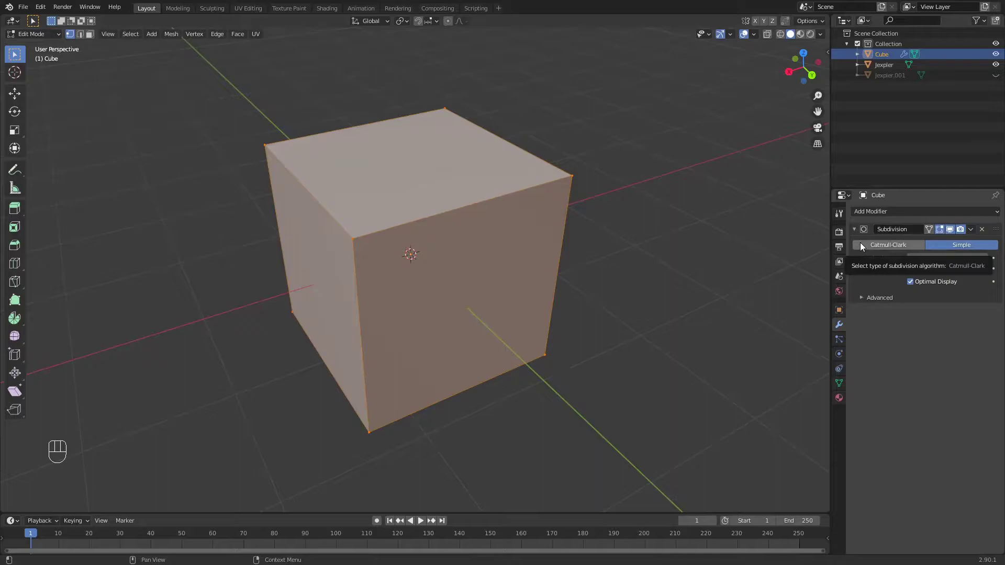
- Switch the cube's subdivision type to Catmull-Clark and set its viewport levels to 2
click(861, 244)
middle_drag(474, 299, 438, 255)
scroll(439, 254, up, 2)
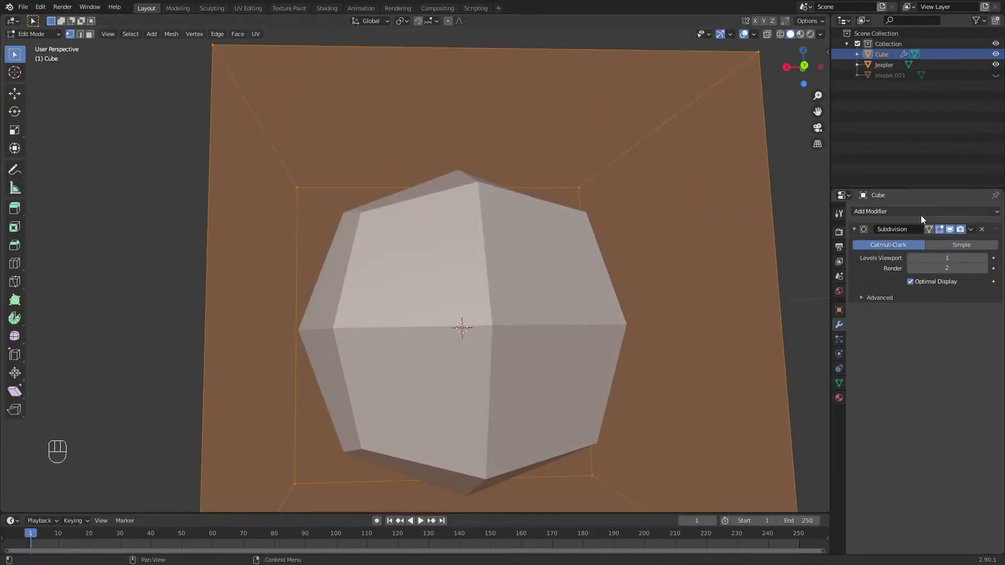
click(985, 257)
scroll(780, 261, down, 5)
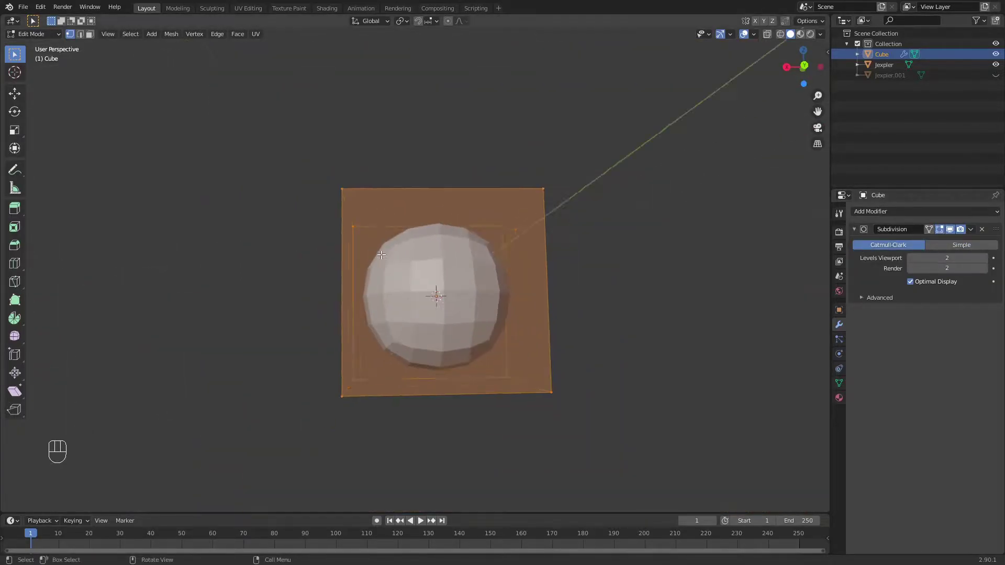
- Remove the Subdivision modifier from the cube and return to Object Mode
click(982, 229)
middle_drag(778, 207, 478, 163)
middle_drag(463, 262, 471, 274)
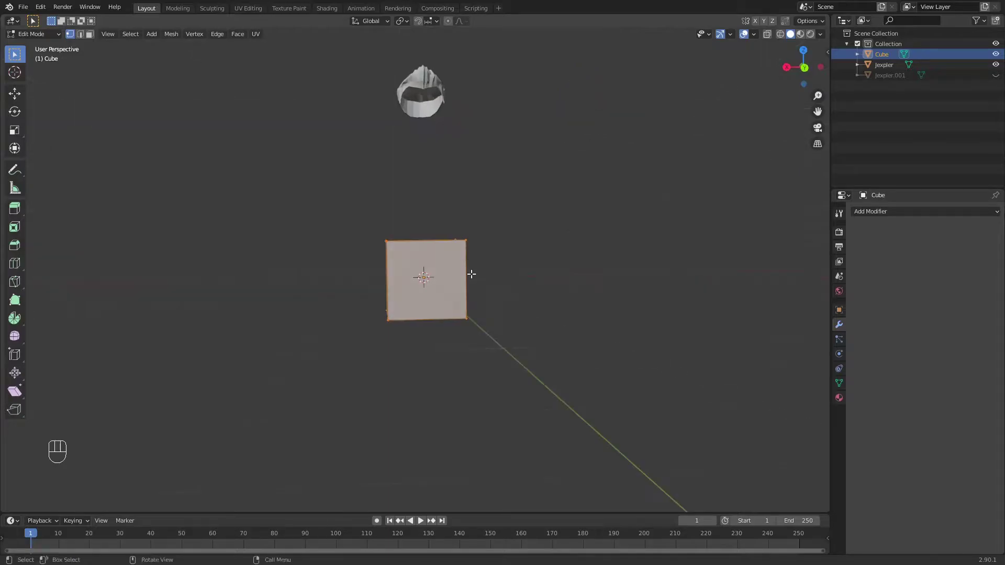
key(Tab)
- Select the hair and add a Catmull-Clark Subdivision Surface modifier with viewport levels set to 2
shift+middle_drag(460, 120, 521, 238)
scroll(428, 197, up, 3)
click(444, 200)
scroll(520, 237, up, 4)
click(883, 209)
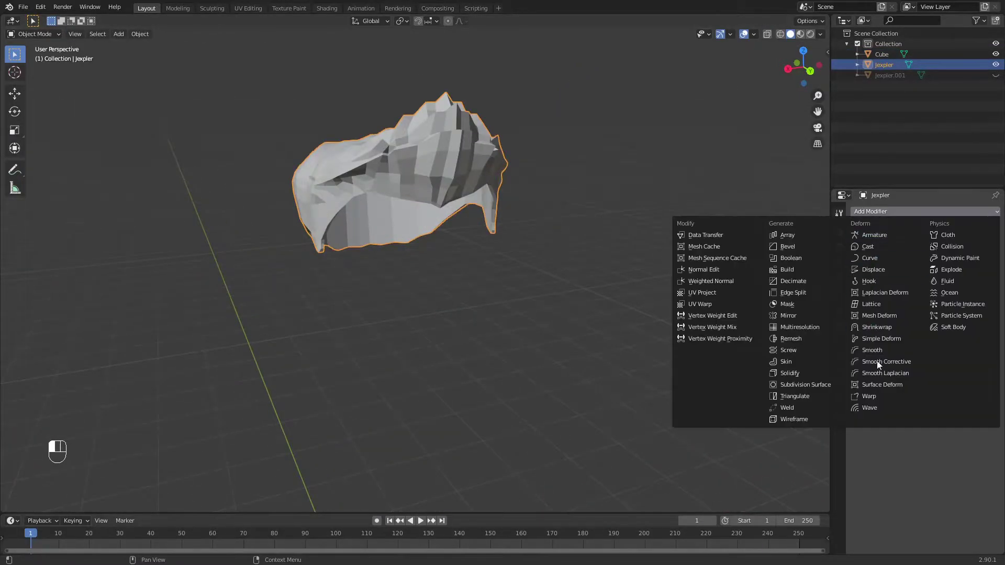
click(816, 383)
click(983, 258)
middle_drag(524, 173, 498, 197)
middle_drag(512, 256, 246, 267)
scroll(524, 295, up, 6)
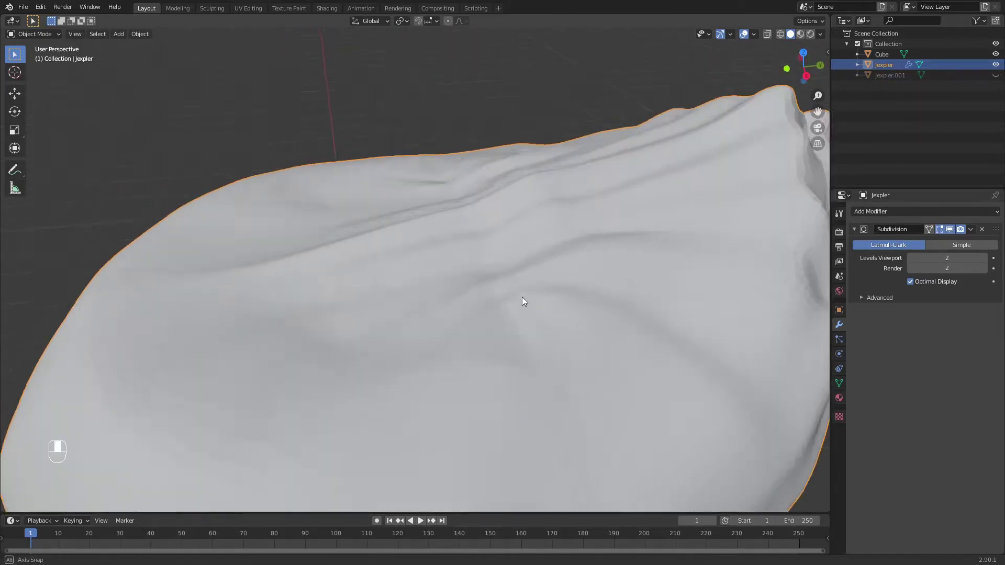
middle_drag(523, 294, 445, 294)
scroll(445, 294, down, 6)
- Select the cube and add a Catmull-Clark Subdivision Surface modifier with viewport levels set to 3
shift+middle_drag(536, 394, 447, 477)
click(368, 398)
shift+middle_drag(368, 398, 502, 177)
click(940, 211)
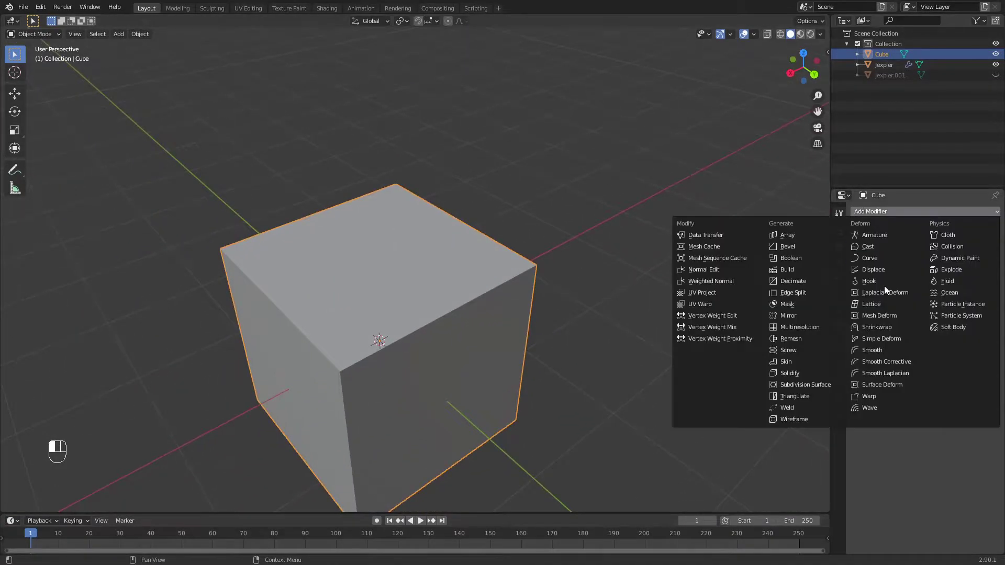
click(794, 386)
click(987, 259)
click(987, 259)
middle_drag(700, 368, 666, 359)
- Cut two supporting edge loops into the cube in Edit Mode, sliding each close to an outer edge
key(Tab)
shift+middle_drag(636, 472, 568, 340)
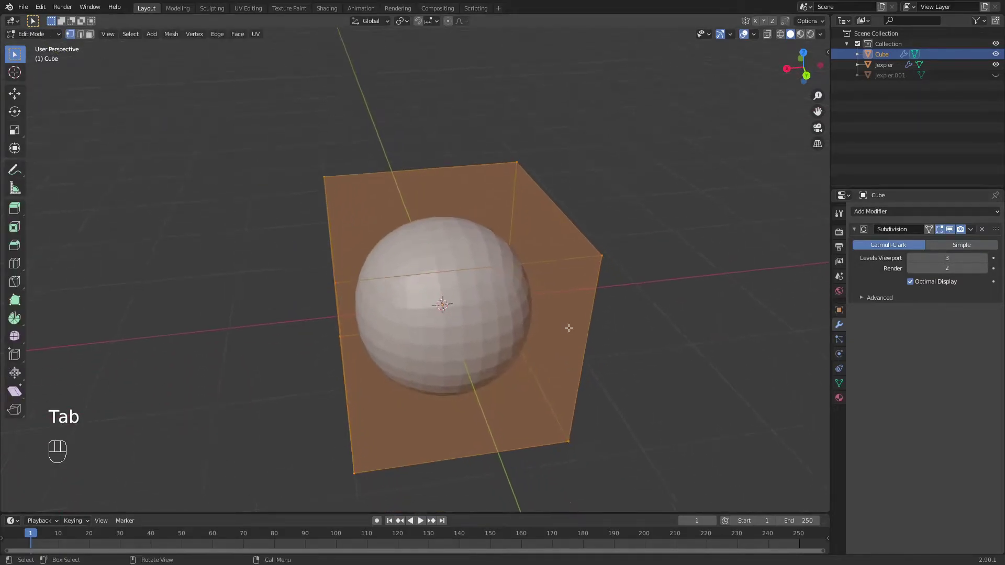
click(543, 256)
key(ctrl+r)
click(450, 280)
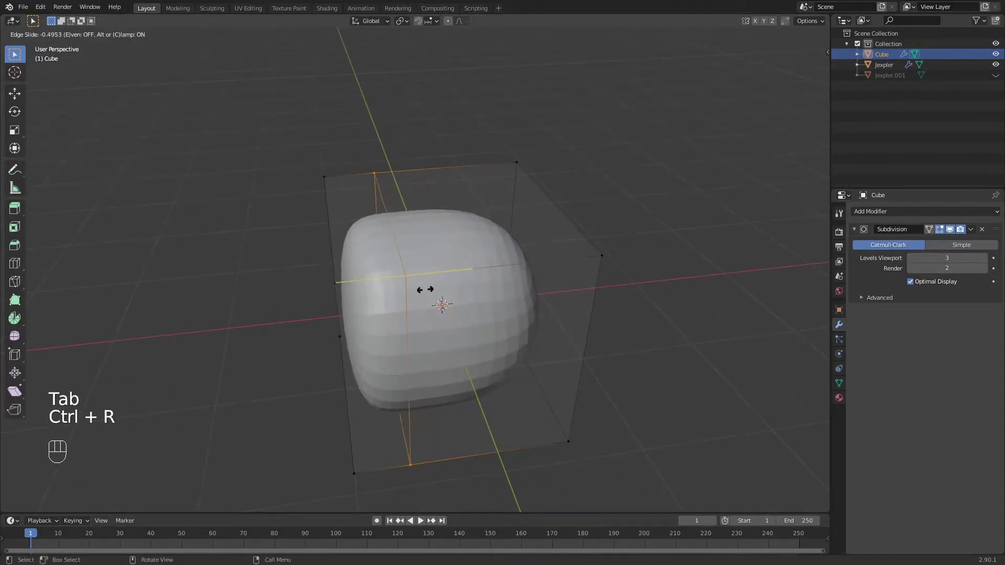
click(382, 291)
key(ctrl+r)
click(386, 269)
click(389, 245)
middle_drag(390, 244, 466, 249)
- Undo both edge loops on the cube and return to Object Mode
key(ctrl+z)
key(ctrl+z)
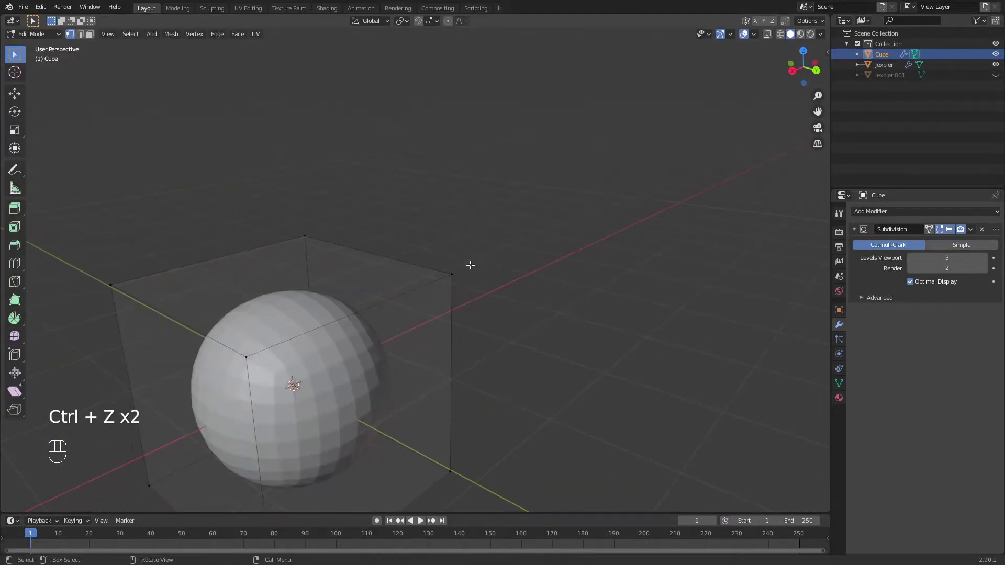
key(Tab)
- Add a second Subdivision Surface modifier to the cube, place it first in the stack and set it to Simple
click(927, 210)
click(806, 385)
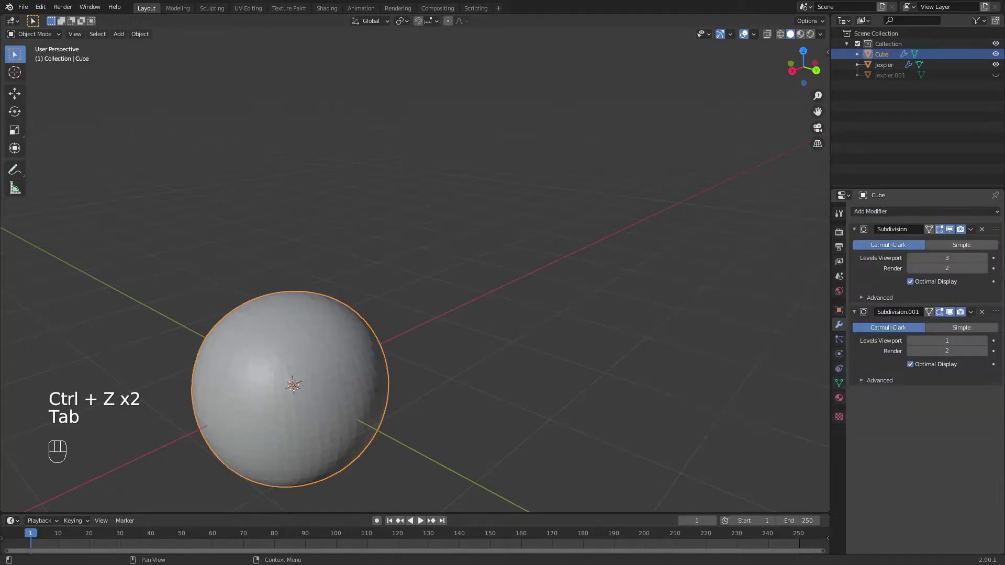
drag(993, 312, 982, 247)
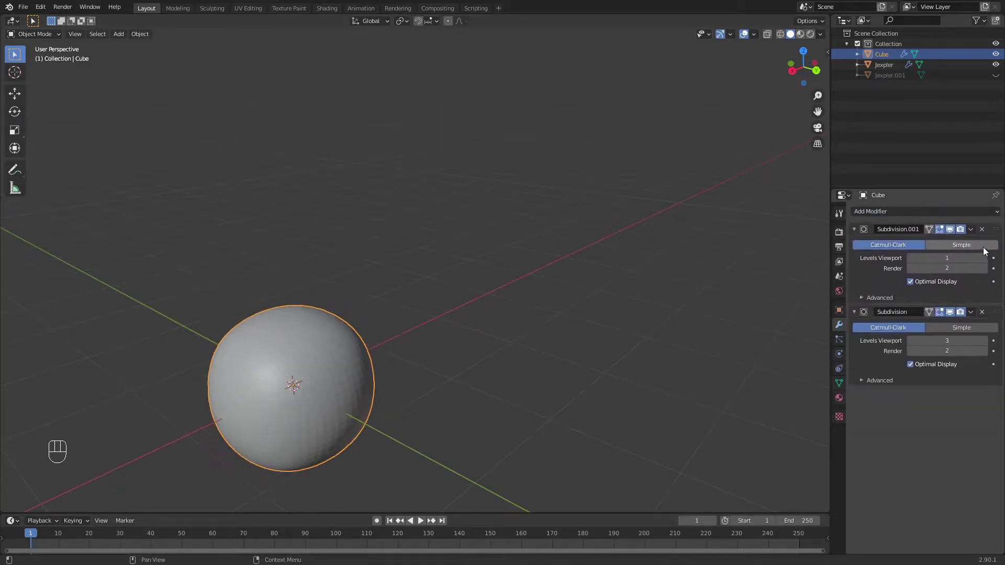
click(981, 246)
shift+middle_drag(756, 320, 818, 273)
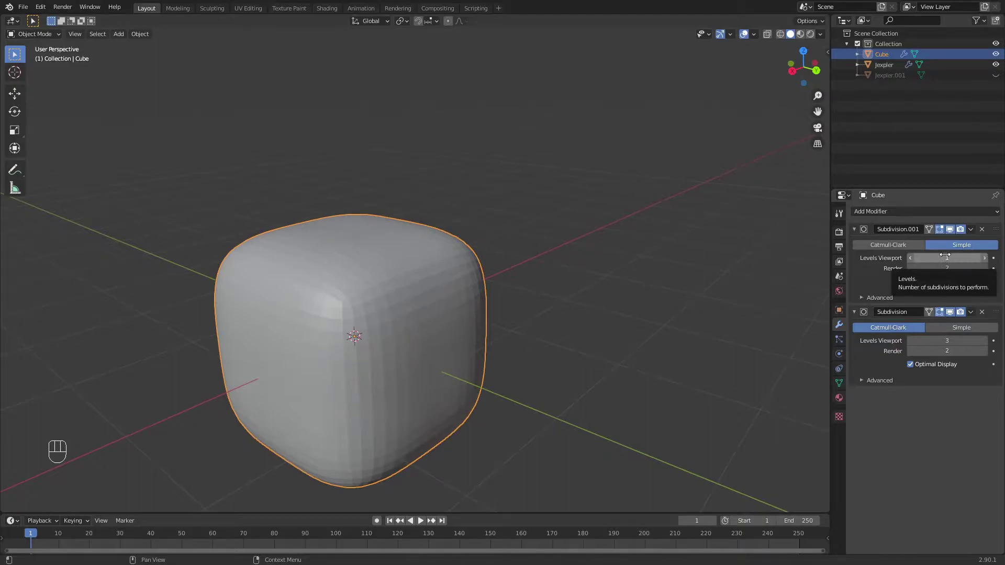
- Set the viewport levels of the cube's Simple subdivision modifier to 3
click(984, 258)
click(984, 257)
middle_drag(719, 270, 642, 263)
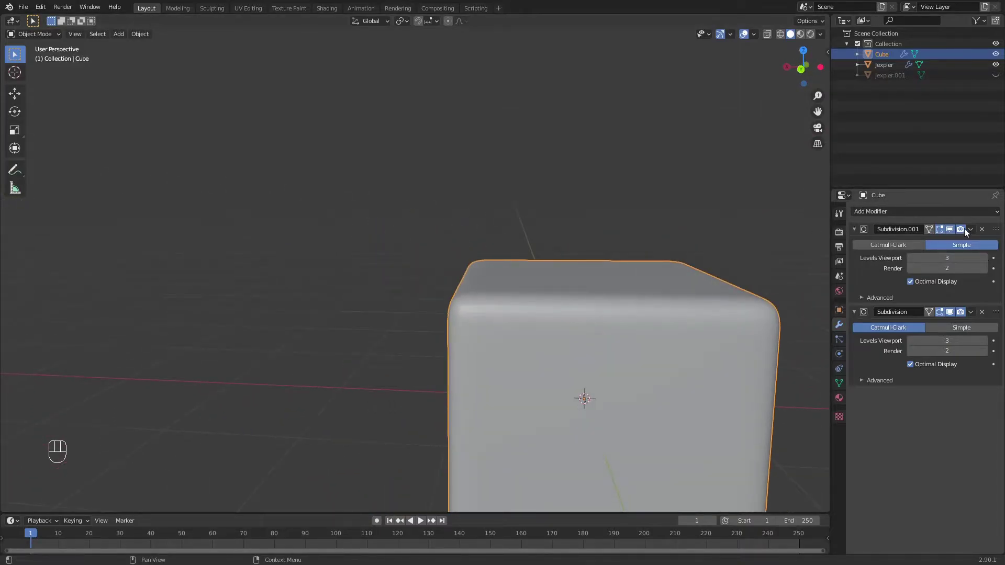
middle_drag(491, 323, 559, 310)
scroll(559, 310, down, 5)
- Delete the cube and select the hair object
key(Delete)
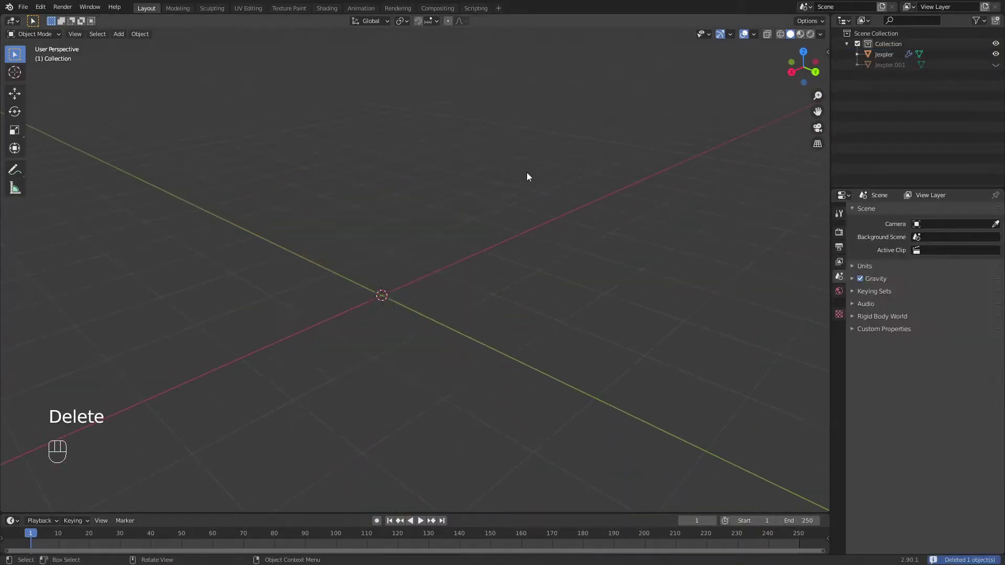
shift+middle_drag(530, 148, 627, 148)
click(507, 266)
scroll(506, 266, up, 3)
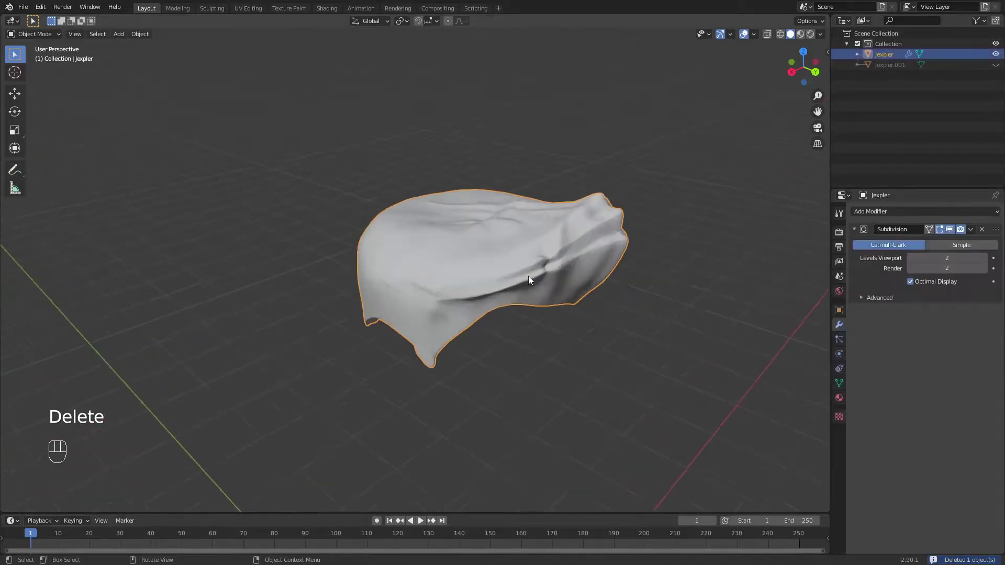
- Add a second Subdivision Surface modifier to the hair, set it to Simple and place it above the Catmull-Clark one
scroll(689, 272, up, 3)
click(906, 211)
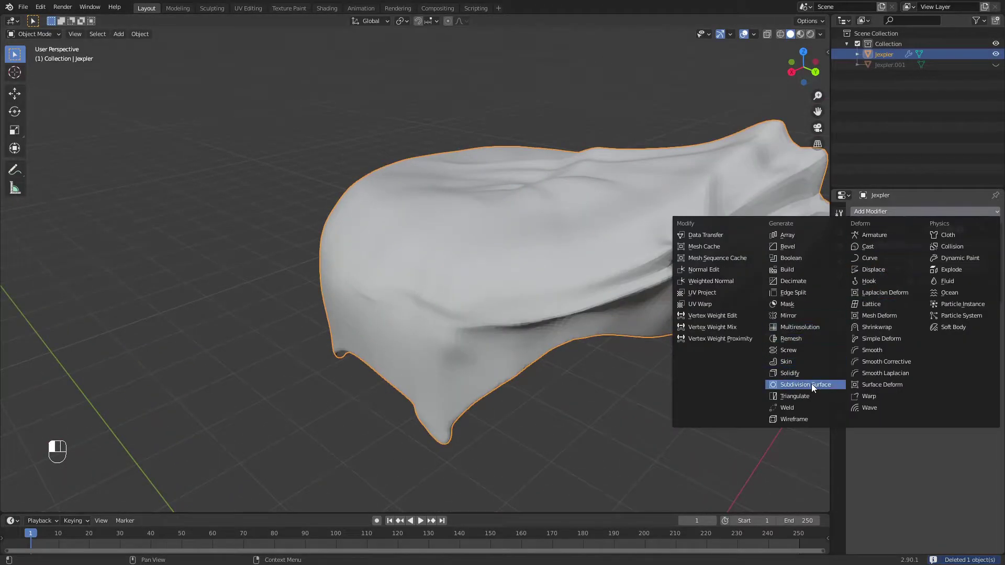
click(825, 386)
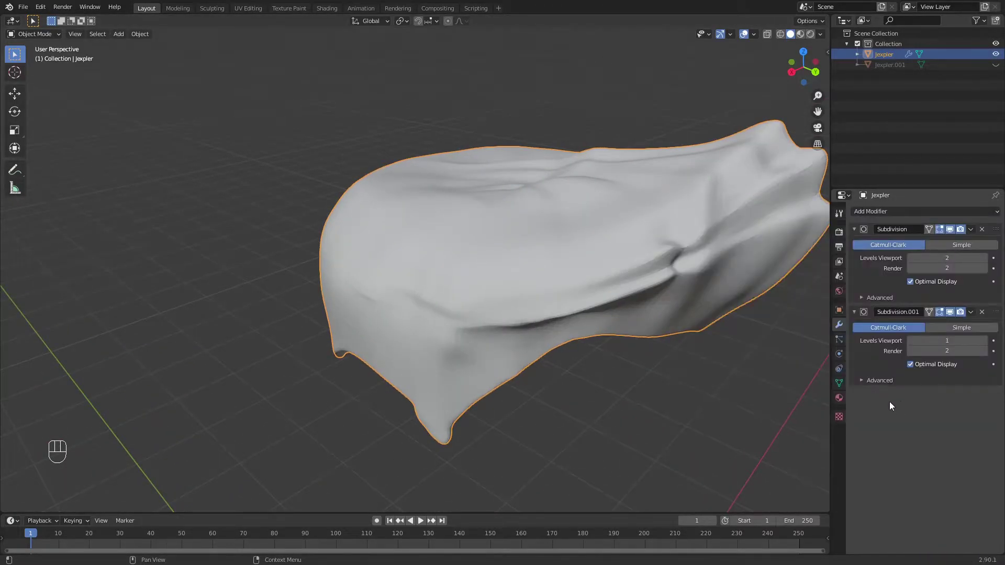
click(951, 327)
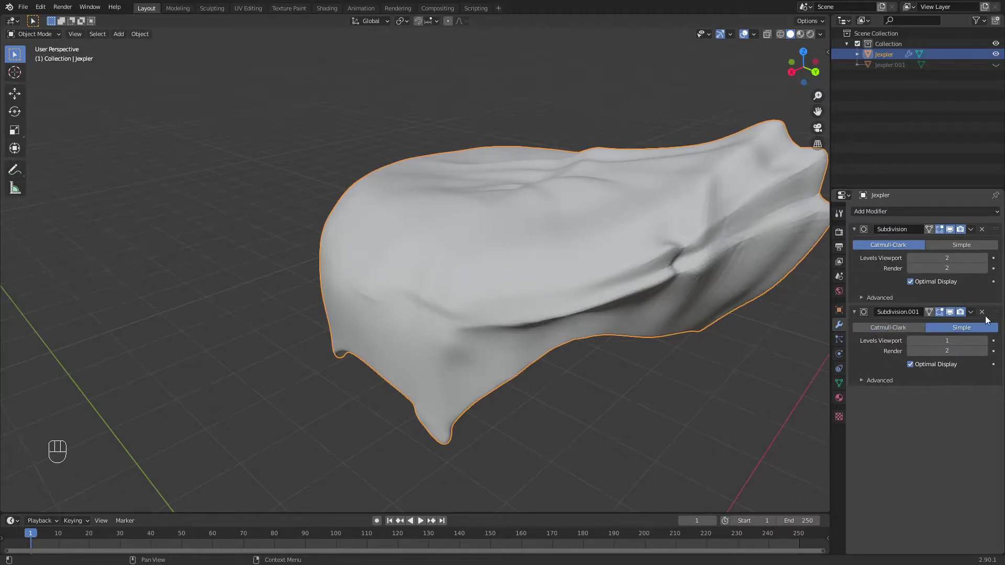
drag(997, 314, 997, 231)
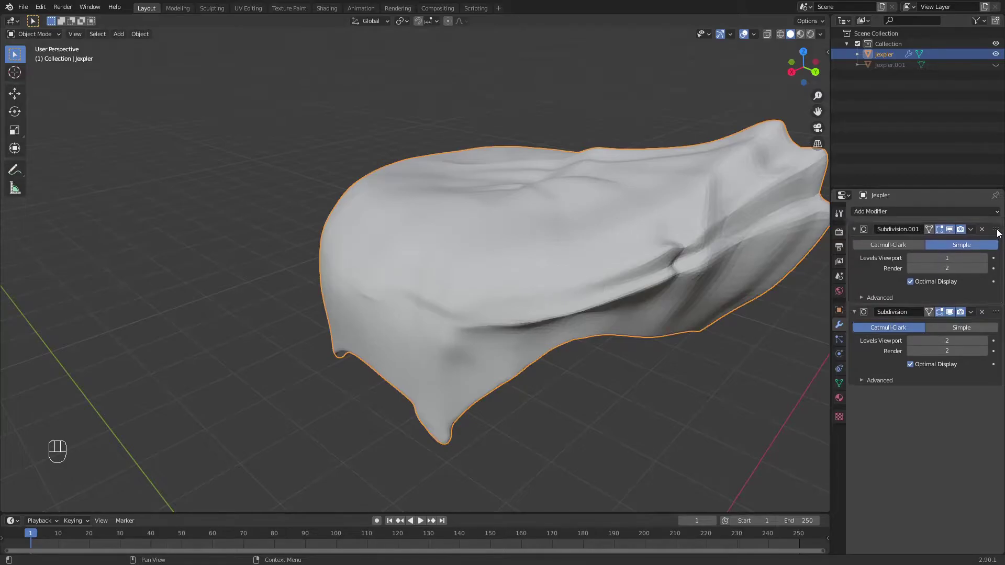
middle_drag(736, 296, 535, 264)
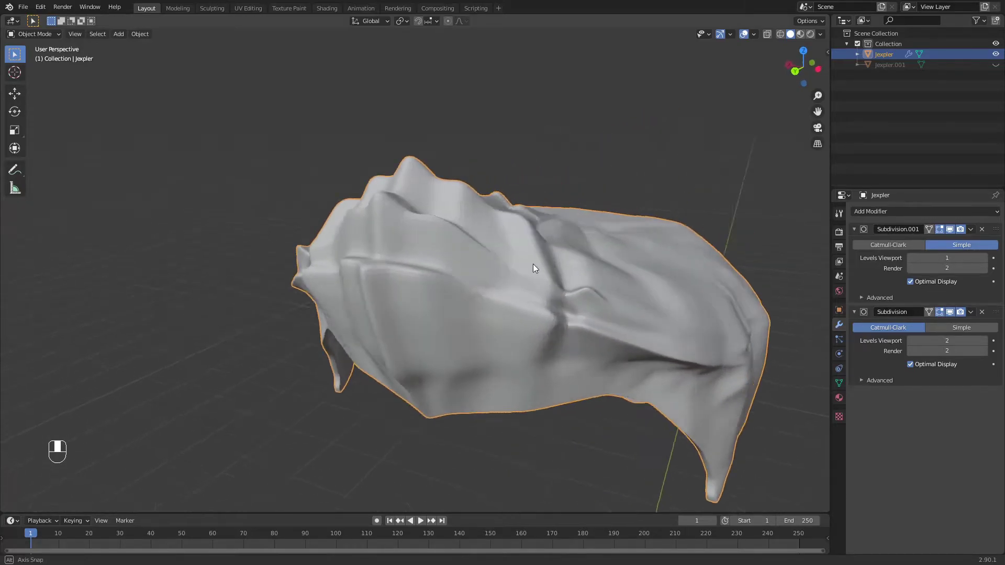
- Set the hair's Simple subdivision modifier to 1 viewport level and 1 render level
scroll(529, 246, up, 4)
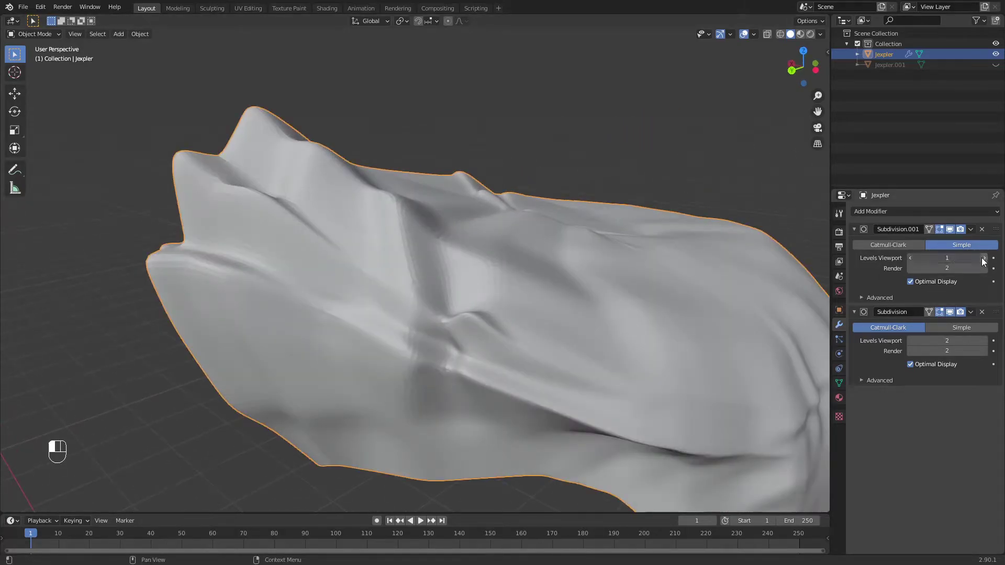
scroll(640, 234, down, 3)
middle_drag(640, 234, 907, 255)
click(911, 256)
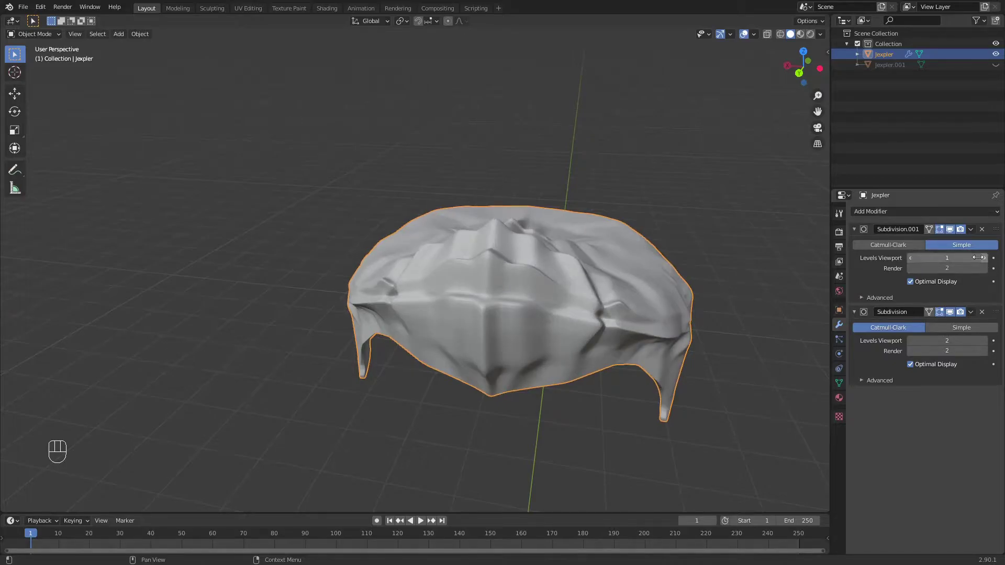
click(911, 268)
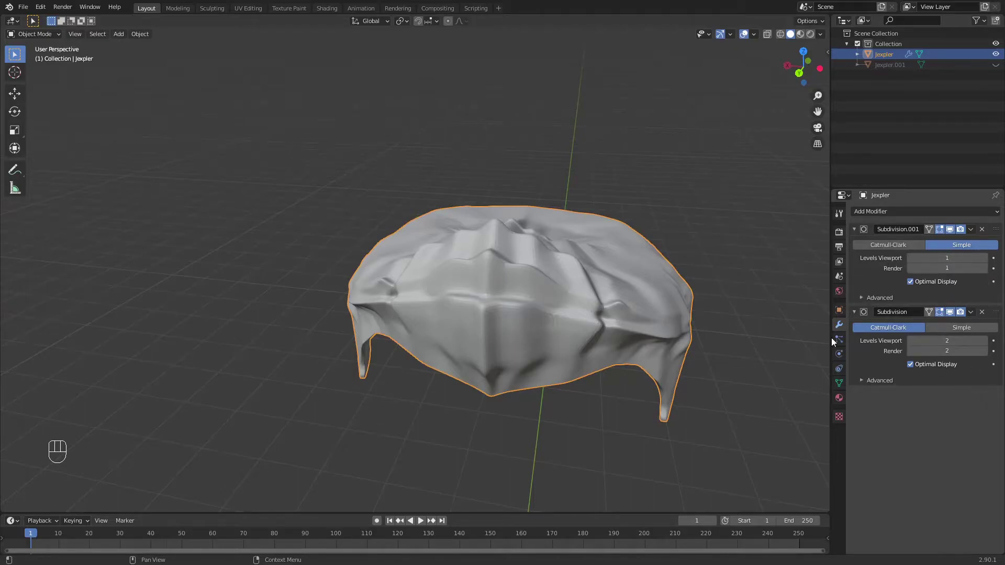
- Set the hair's Catmull-Clark subdivision modifier to 2 viewport levels and 3 render levels
middle_drag(616, 309, 672, 337)
scroll(564, 315, up, 3)
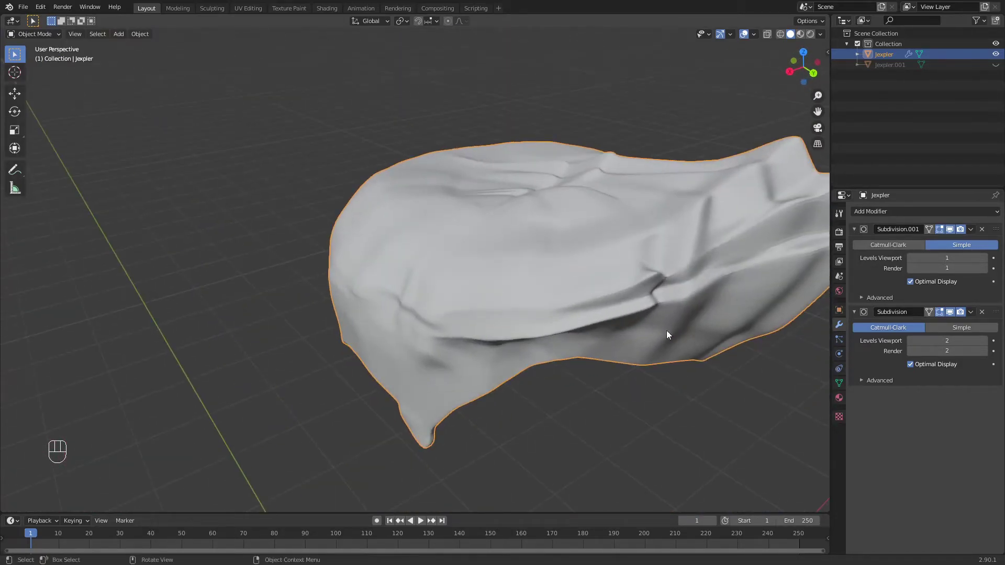
shift+middle_drag(713, 305, 531, 253)
scroll(533, 270, up, 2)
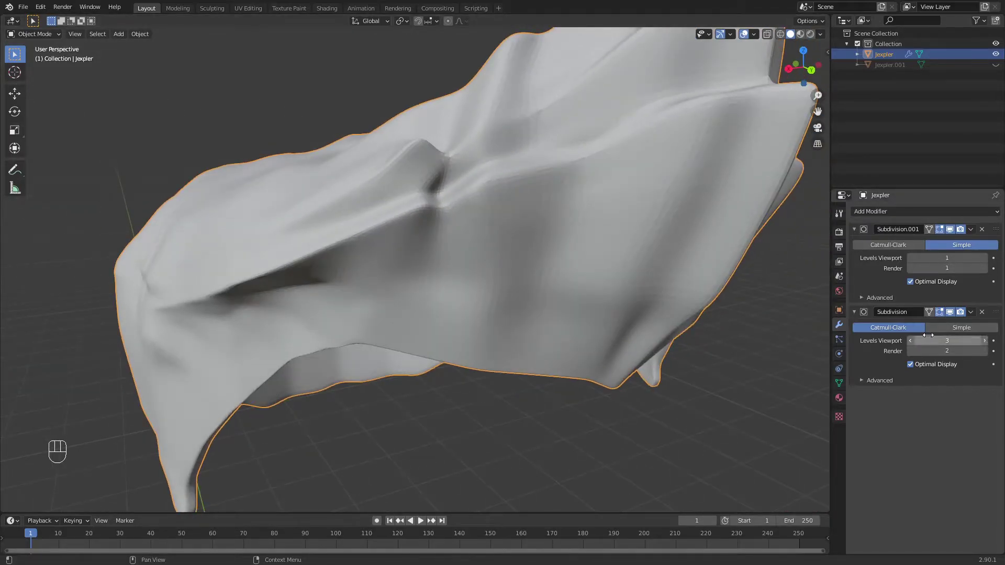
scroll(652, 281, down, 3)
middle_drag(651, 281, 593, 314)
scroll(592, 314, up, 1)
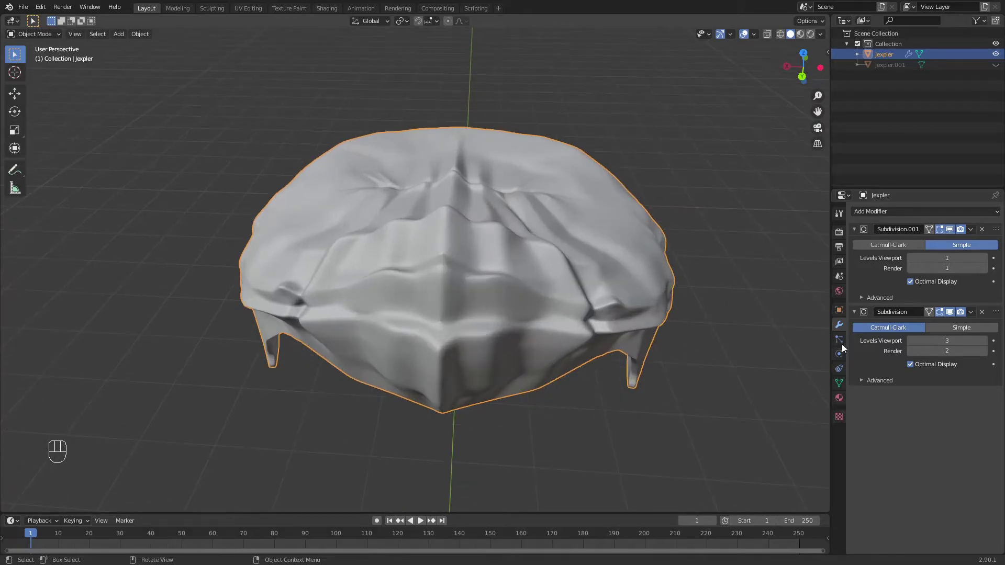
click(911, 340)
click(984, 351)
- Apply Shade Smooth to the hair object
middle_drag(529, 361, 557, 292)
scroll(515, 370, up, 3)
scroll(556, 291, down, 3)
right_click(503, 256)
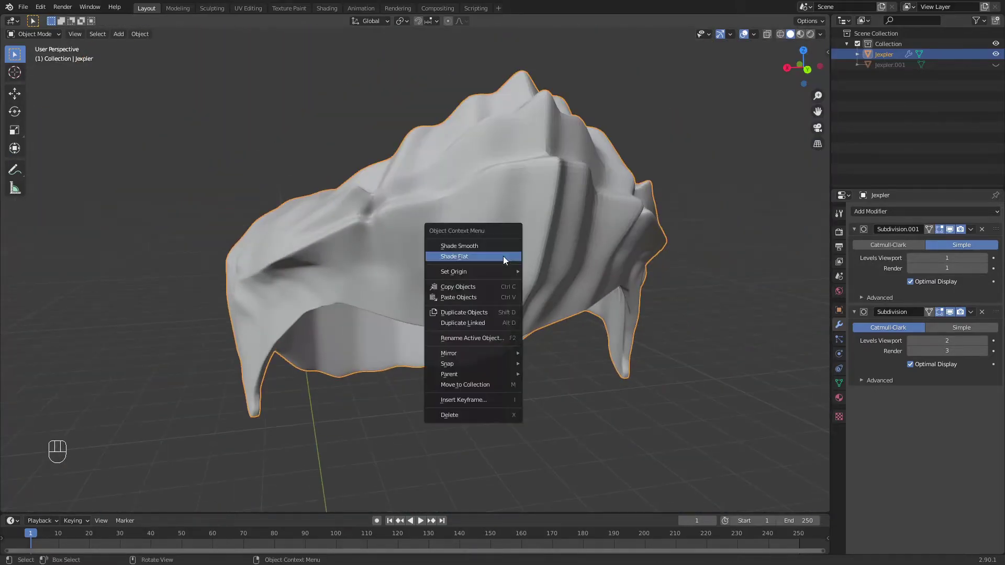
click(472, 244)
middle_drag(592, 348, 603, 349)
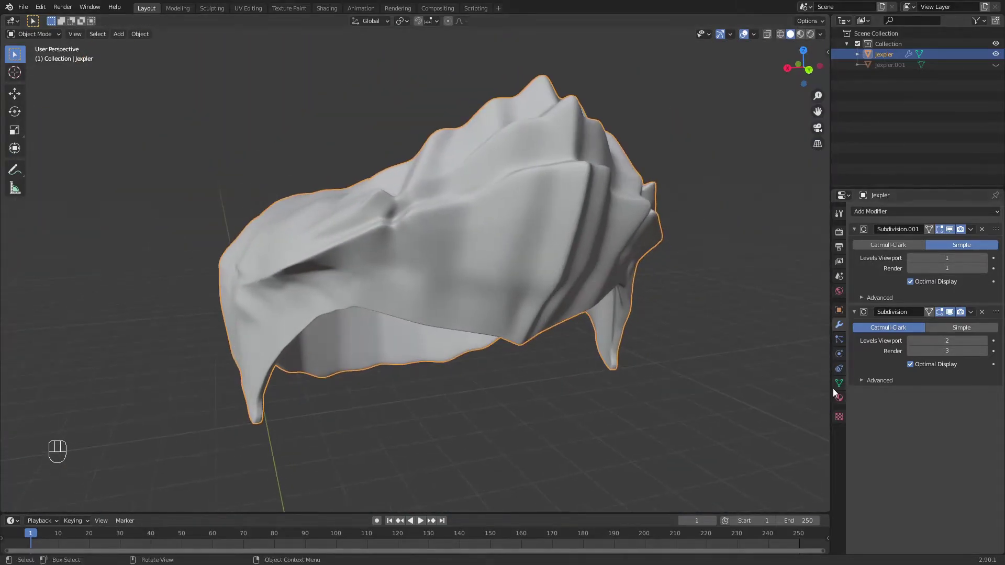
- Check the hair mesh's Normals settings and examine the deselected, smoothed hair from several sides
click(839, 384)
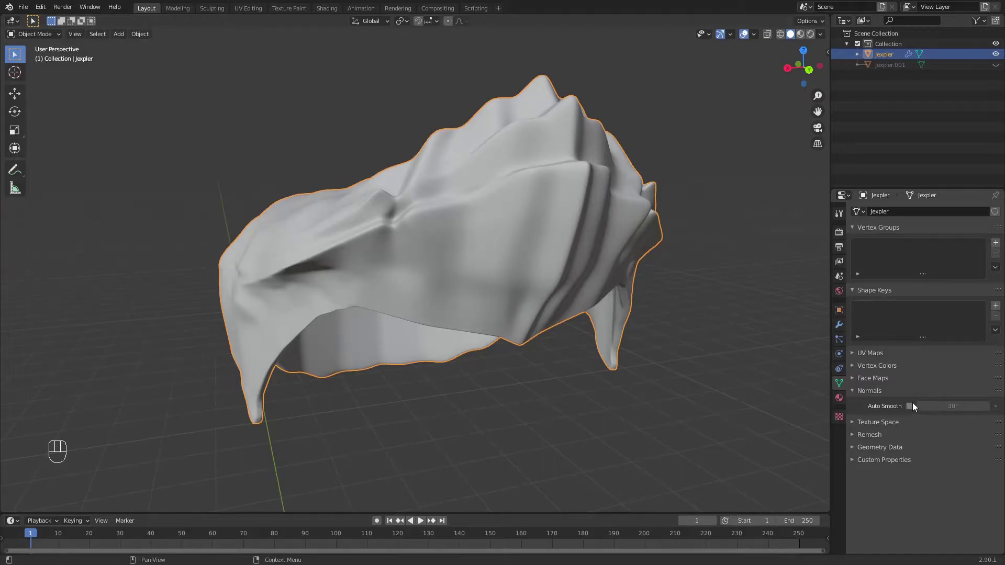
click(869, 390)
middle_drag(743, 361, 564, 346)
click(627, 364)
scroll(617, 395, up, 4)
scroll(564, 349, up, 3)
scroll(550, 343, down, 6)
middle_drag(491, 334, 566, 325)
scroll(574, 332, up, 2)
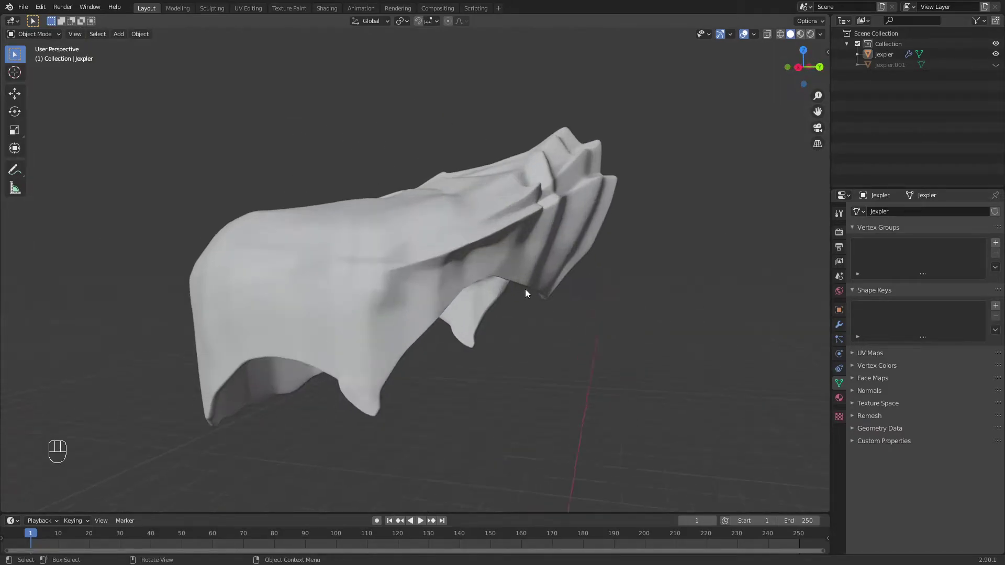
middle_drag(527, 291, 490, 307)
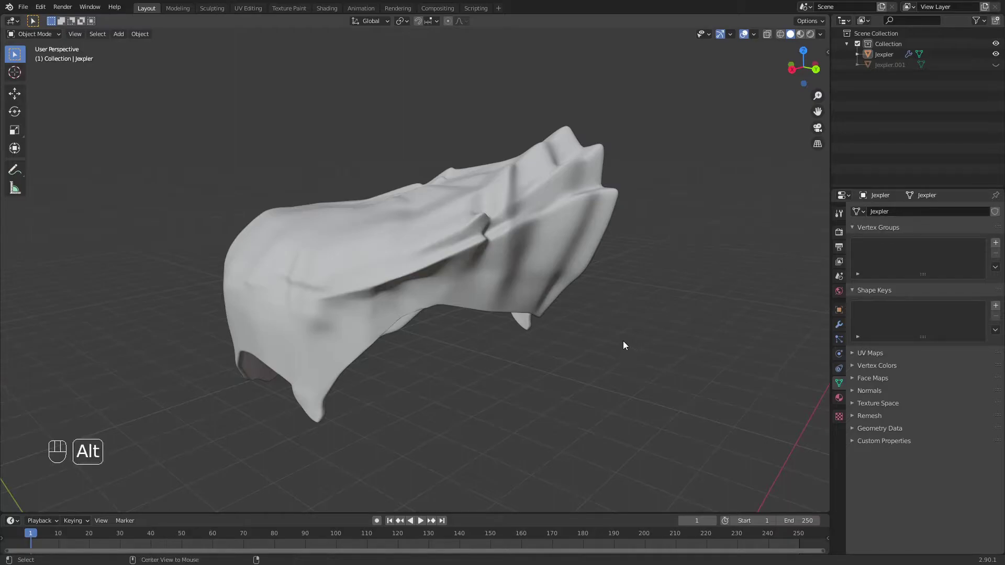
- Unhide the mask object so it is shown together with the hair, and select it
key(alt+h)
middle_drag(612, 347, 525, 318)
scroll(529, 340, up, 2)
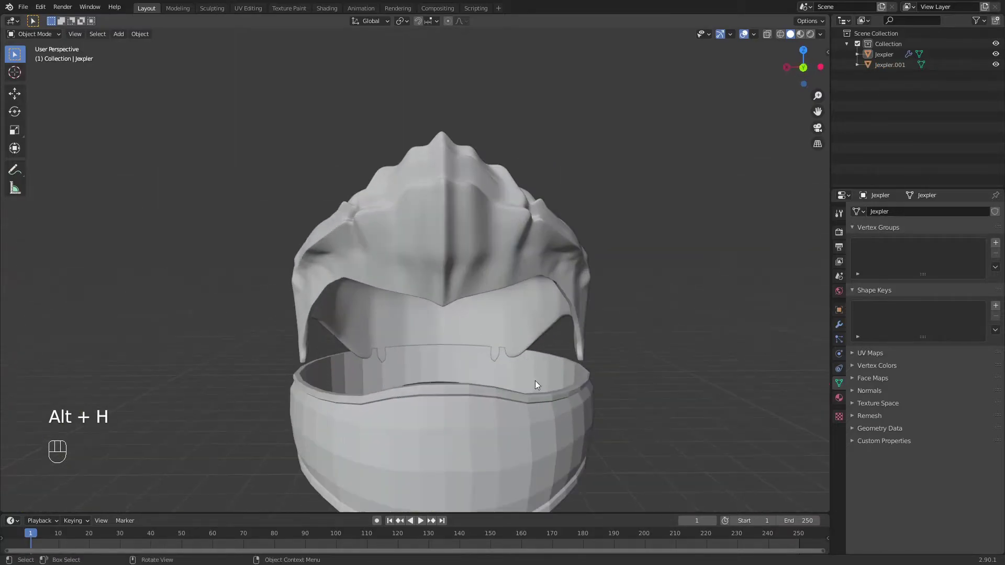
click(520, 438)
middle_drag(569, 443, 481, 367)
- Hide the hair object and select the mask
click(467, 227)
middle_drag(467, 227, 500, 237)
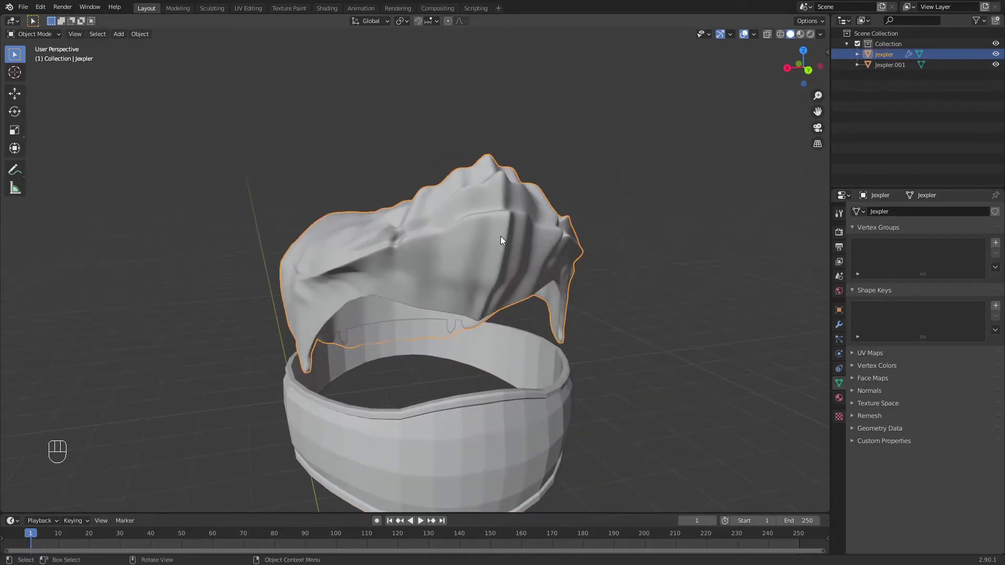
key(h)
middle_drag(501, 290, 547, 291)
click(547, 291)
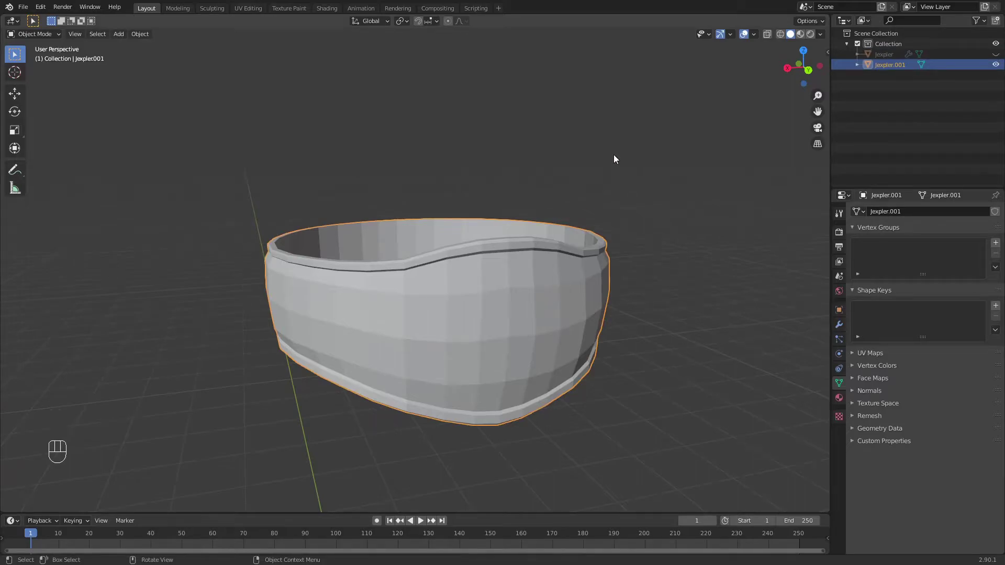
- Examine the mask's face layout and marked edges in Edit Mode, and return to Object Mode
key(Tab)
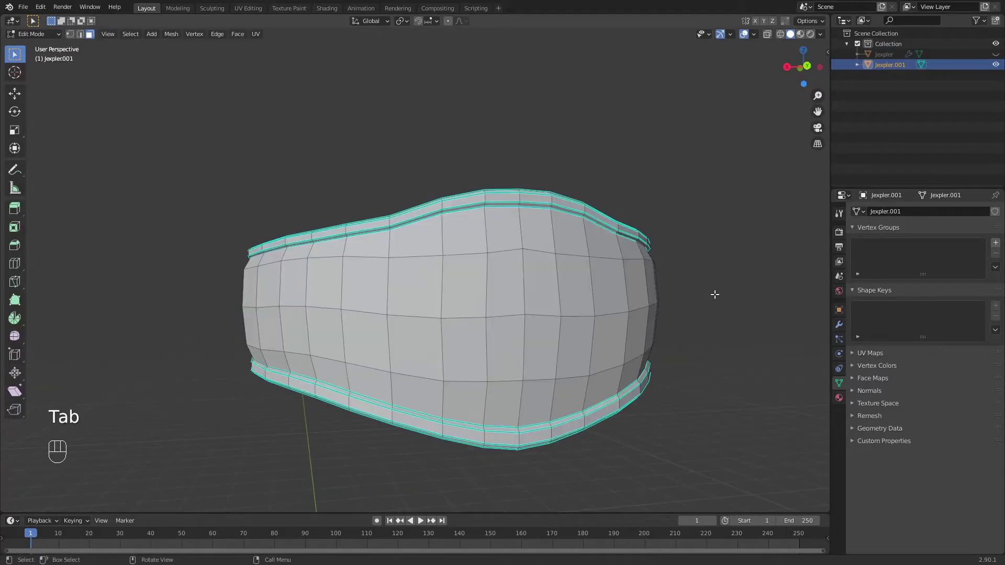
middle_drag(715, 295, 661, 294)
scroll(661, 293, up, 5)
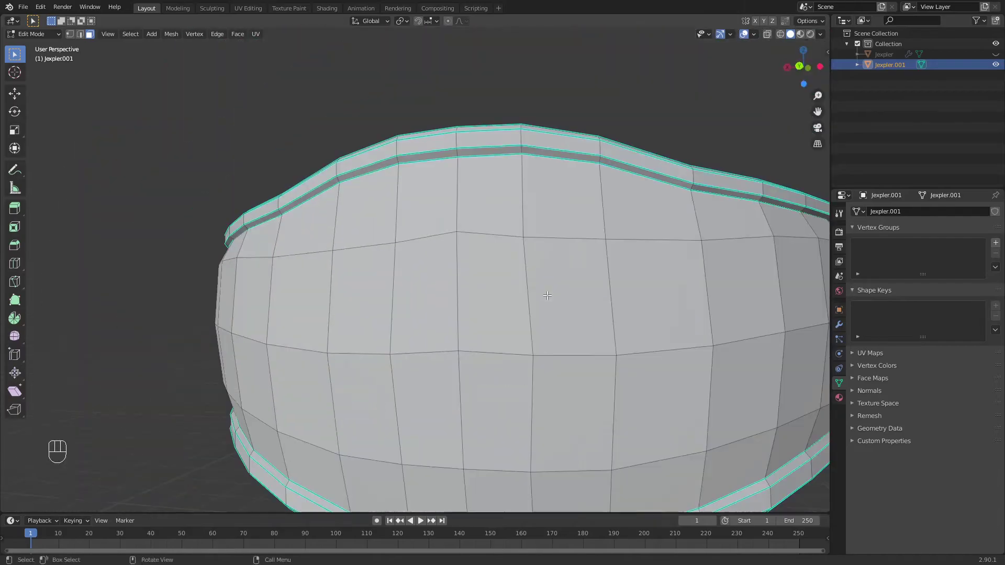
scroll(464, 273, down, 4)
middle_drag(534, 292, 565, 289)
middle_drag(592, 326, 584, 296)
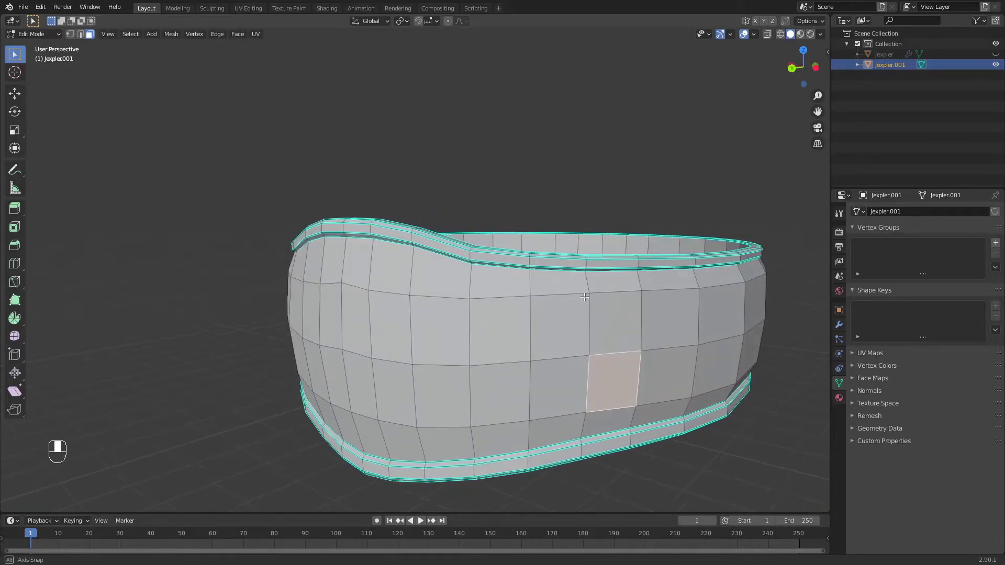
key(Tab)
- Add a Catmull-Clark Subdivision Surface modifier to the mask with 2 viewport levels
scroll(585, 297, down, 2)
click(839, 324)
click(868, 211)
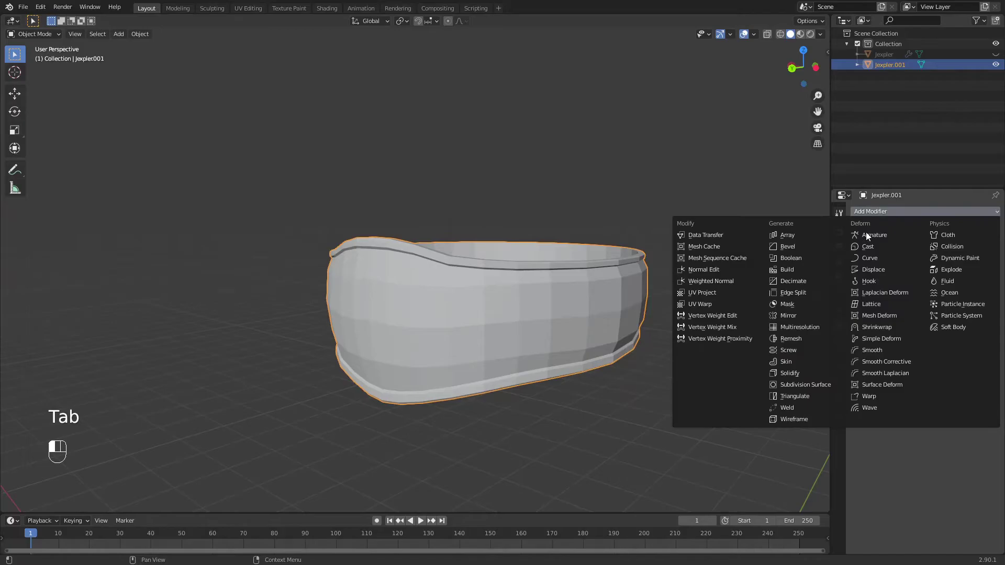
click(815, 384)
click(985, 258)
- Examine the subdivided mask's outer surface and rims from several angles
middle_drag(654, 244, 574, 211)
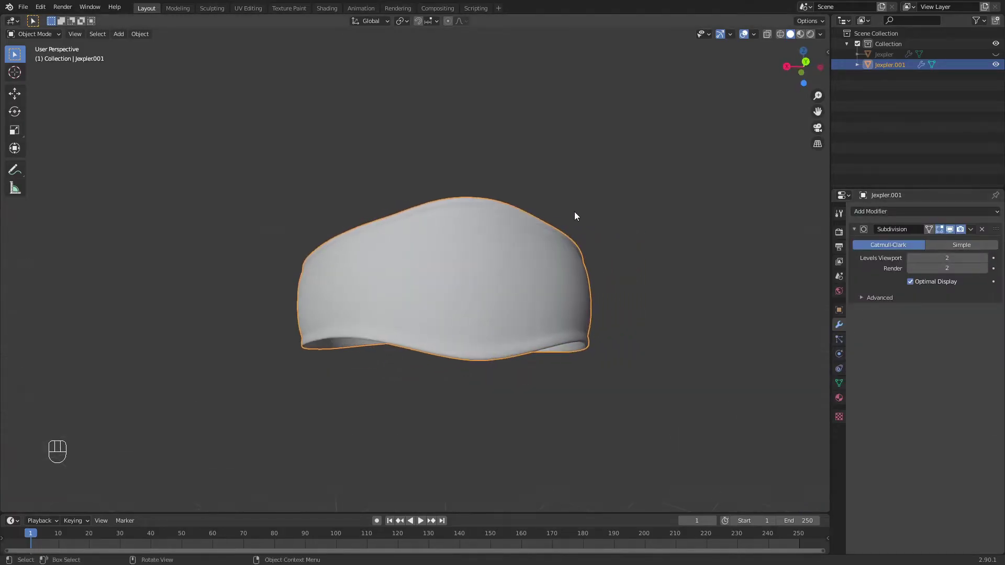
scroll(574, 211, up, 5)
scroll(555, 262, down, 1)
middle_drag(557, 289, 527, 299)
scroll(527, 291, down, 4)
middle_drag(560, 348, 588, 283)
scroll(601, 295, up, 4)
- Enter Edit Mode on the mask and examine its inner wall and upper rim edges up close
key(Tab)
shift+middle_drag(660, 247, 533, 313)
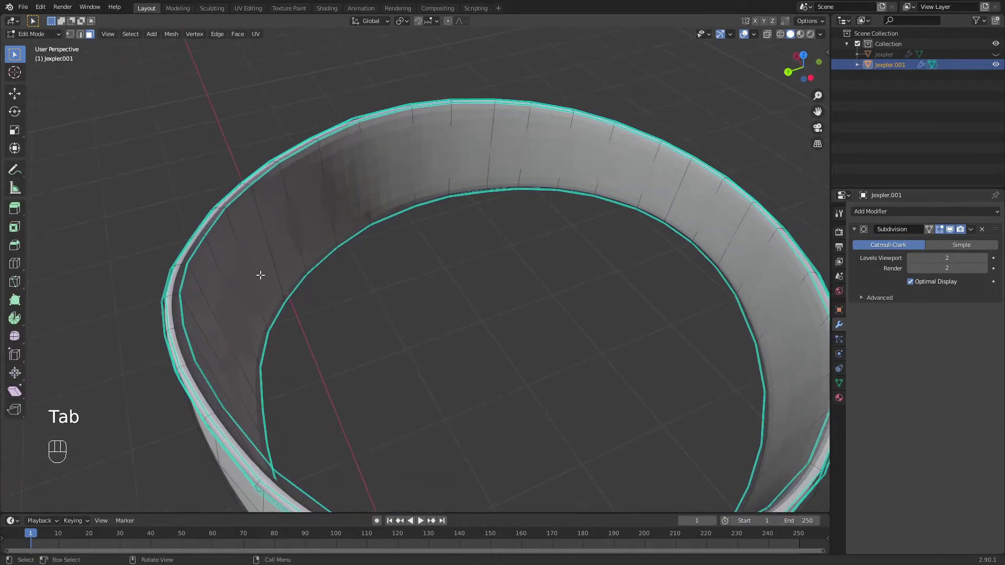
middle_drag(330, 325, 392, 343)
scroll(262, 266, down, 4)
scroll(393, 319, up, 4)
shift+middle_drag(448, 325, 497, 345)
scroll(489, 329, up, 2)
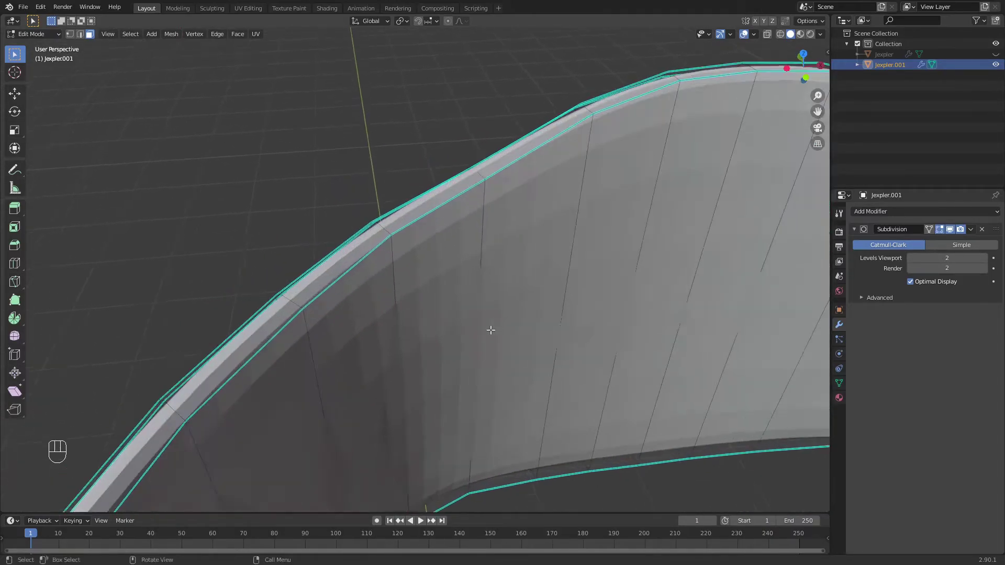
scroll(484, 317, down, 3)
scroll(479, 313, down, 3)
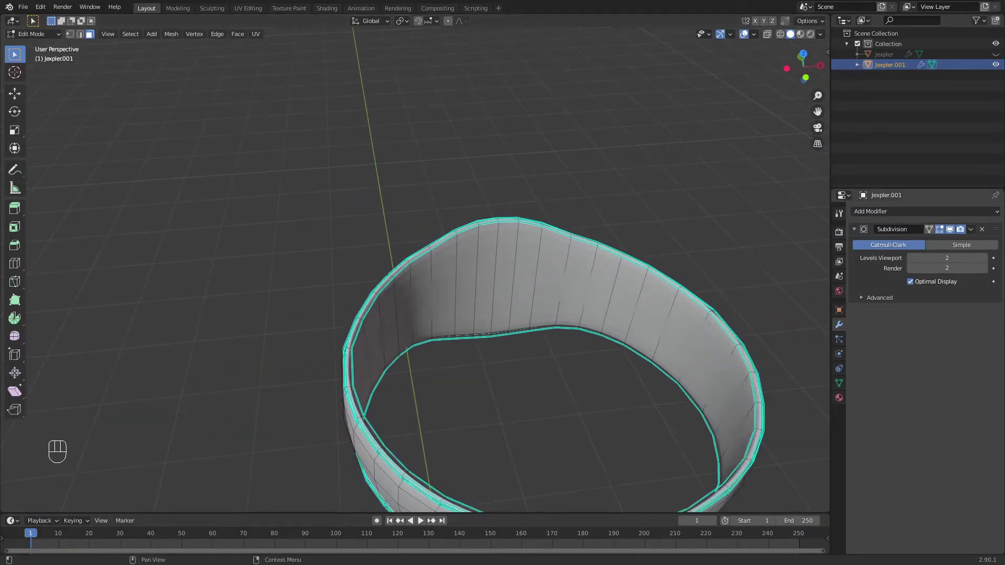
middle_drag(502, 293, 537, 290)
middle_drag(456, 291, 328, 319)
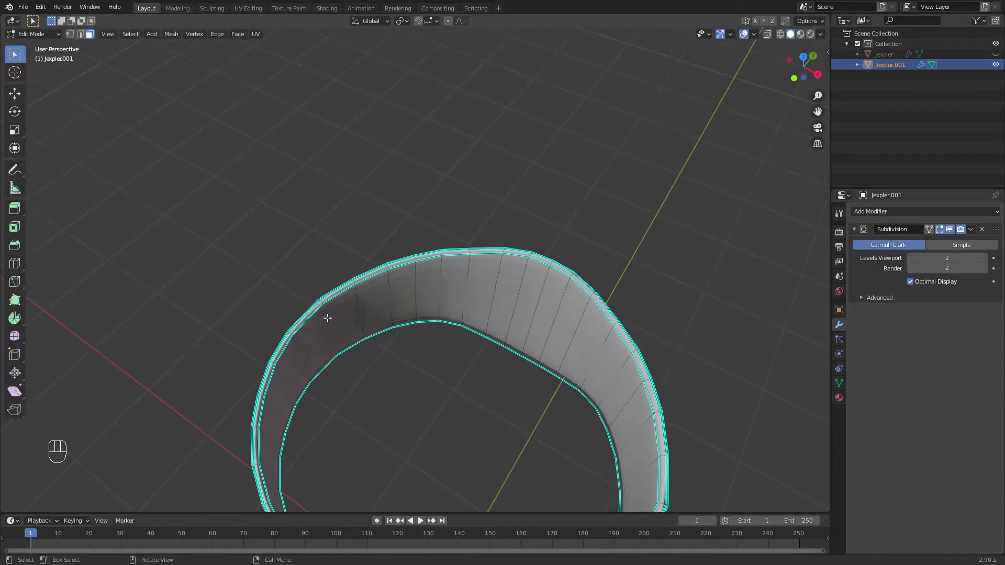
scroll(423, 314, up, 2)
middle_drag(425, 314, 383, 319)
scroll(386, 316, up, 2)
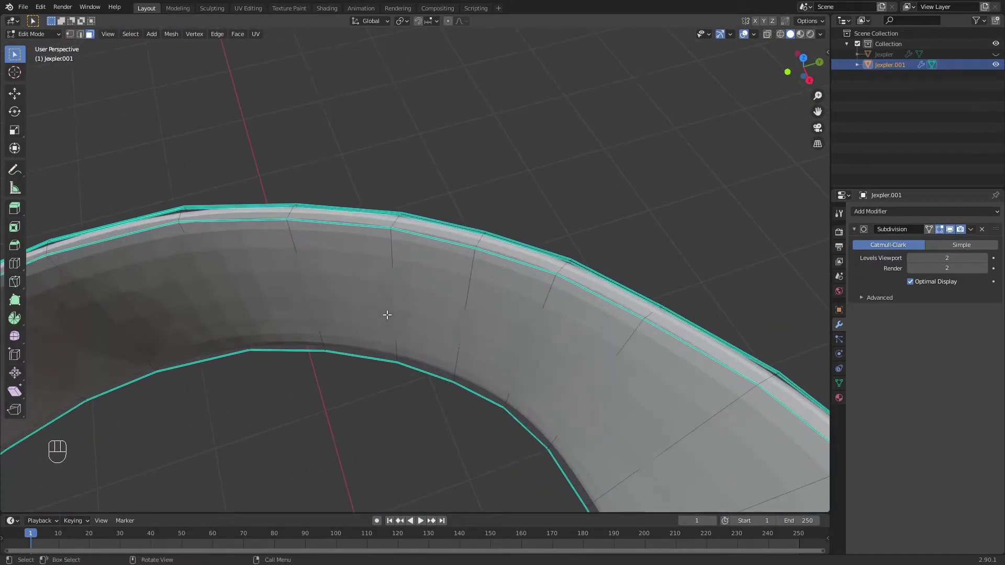
middle_drag(438, 339, 431, 292)
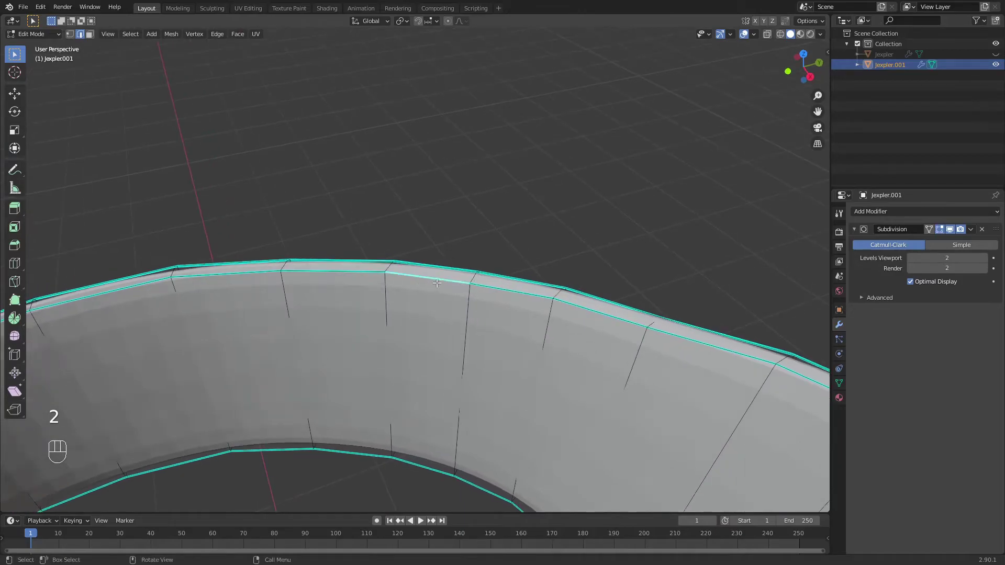
key(g)
right_click(458, 287)
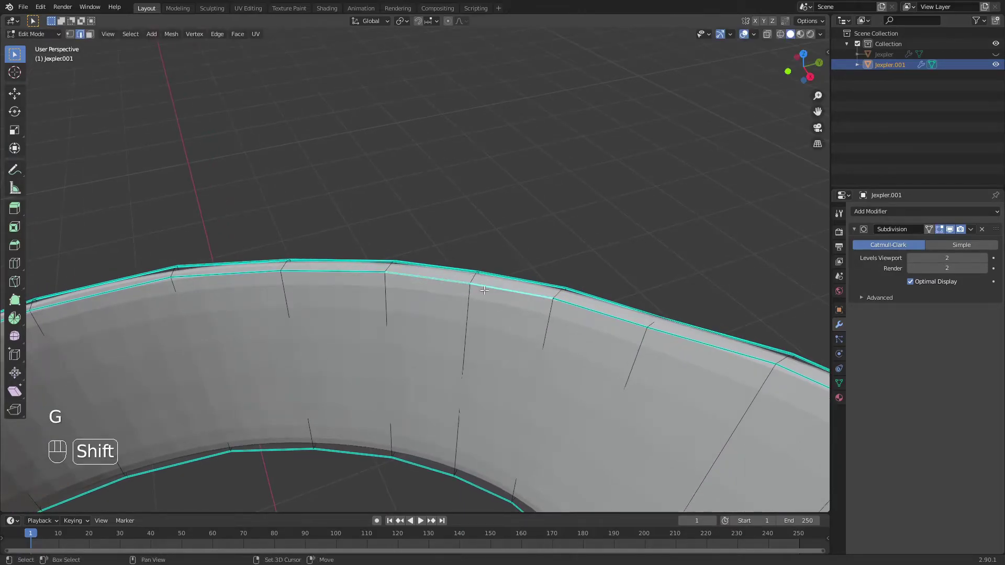
key(g)
right_click(602, 313)
middle_drag(548, 281, 606, 299)
alt+click(421, 237)
scroll(425, 235, down, 6)
key(g)
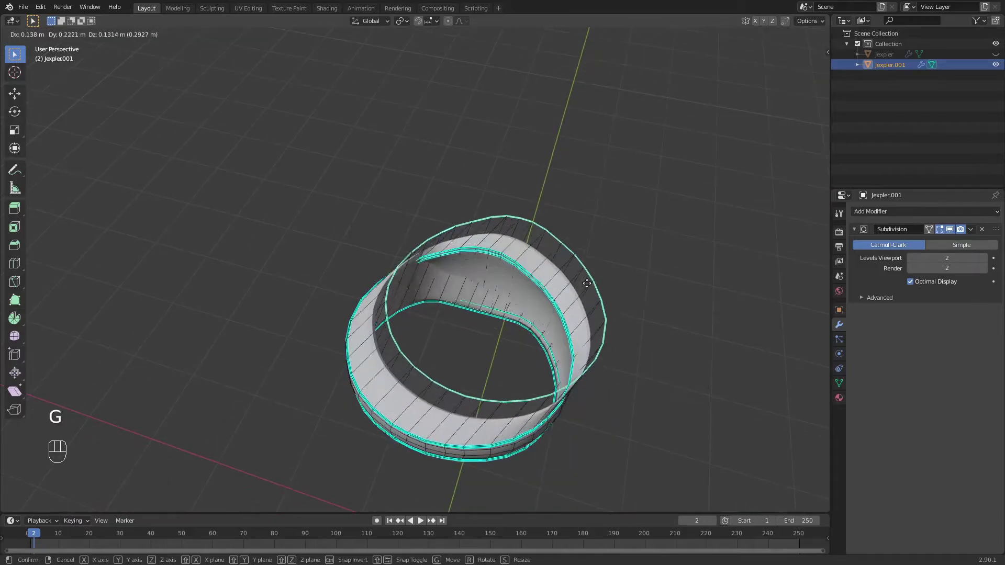
right_click(531, 254)
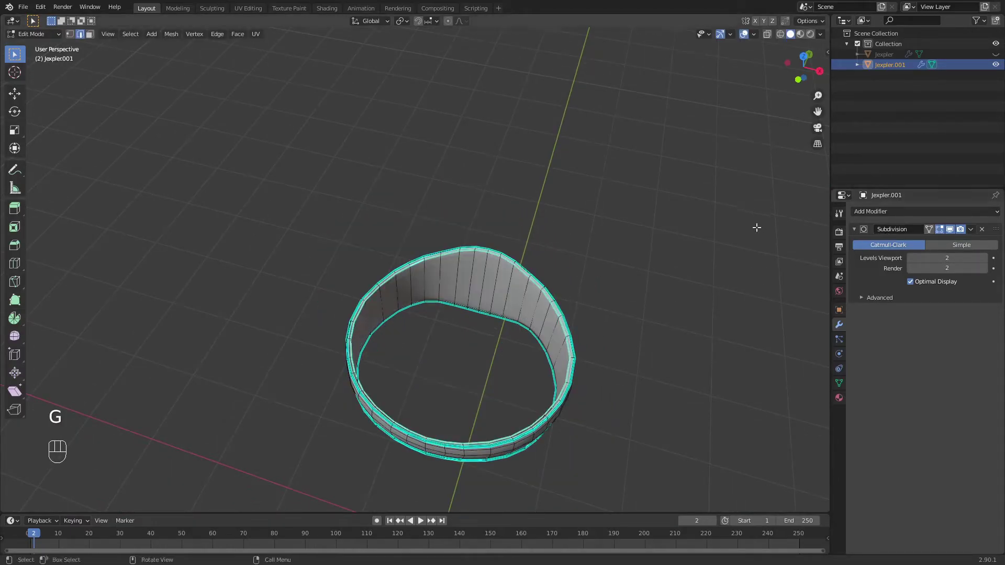
- Turn off the viewport display of the mask's Subdivision modifier
scroll(590, 251, up, 5)
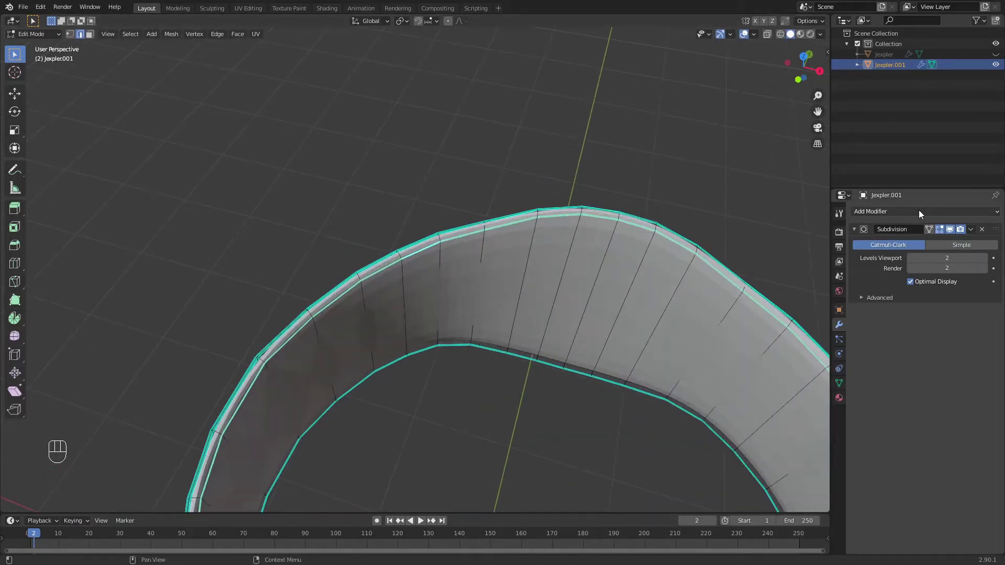
click(949, 229)
middle_drag(779, 251, 742, 231)
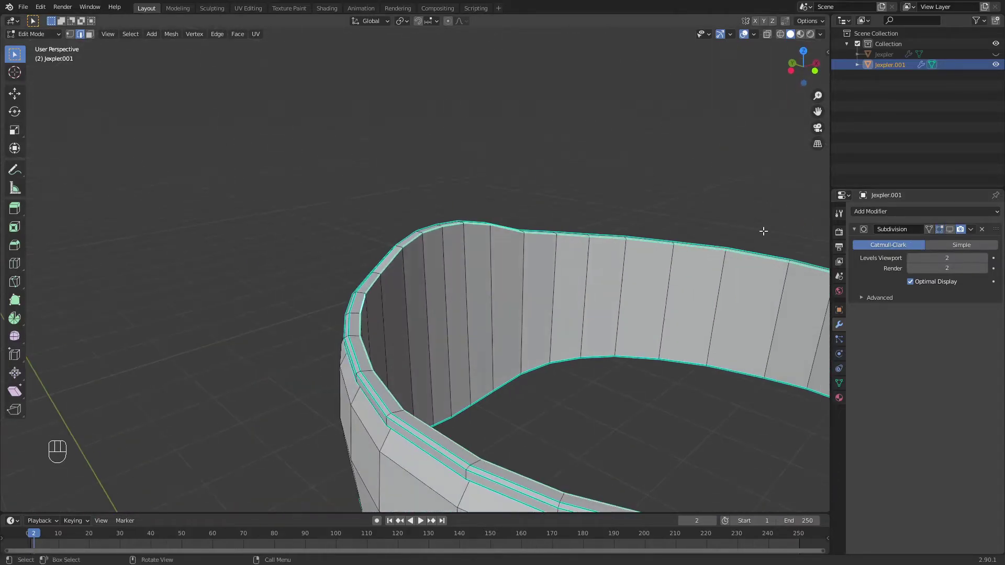
- Select a sharp edge loop along the mask's upper rim
middle_drag(551, 292, 545, 273)
middle_drag(646, 275, 441, 301)
middle_drag(576, 256, 570, 311)
middle_drag(528, 407, 540, 370)
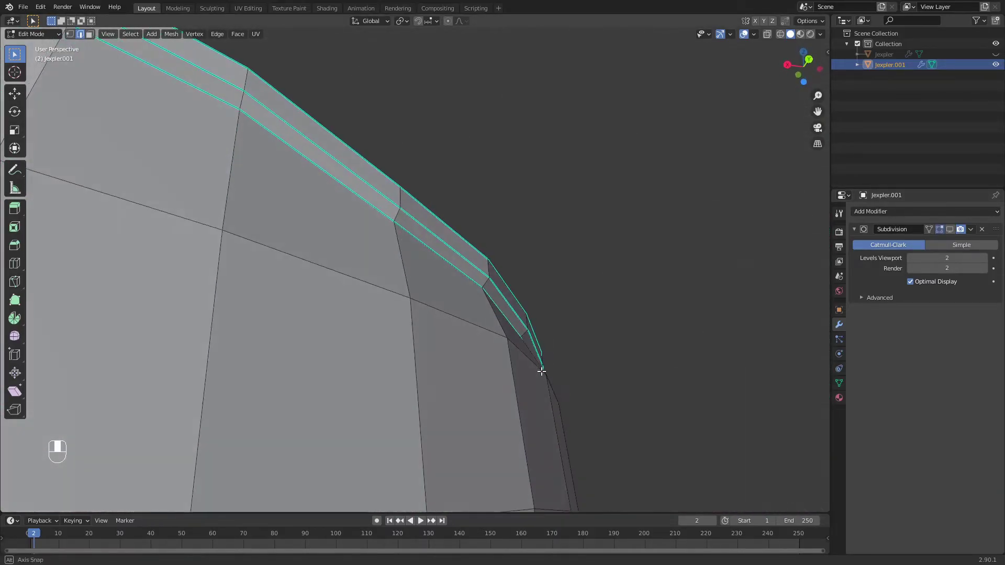
scroll(467, 309, up, 1)
scroll(536, 256, down, 3)
middle_drag(536, 256, 506, 297)
alt+click(394, 424)
middle_drag(426, 406, 498, 397)
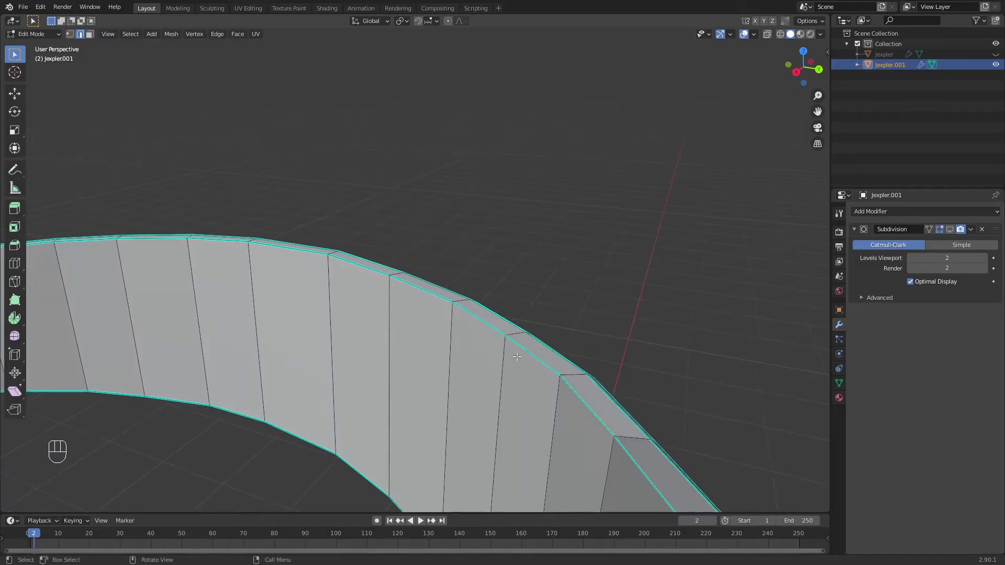
- Add the remaining sharp edge loops around the mask's upper and lower rims to the selection
middle_drag(569, 381, 538, 339)
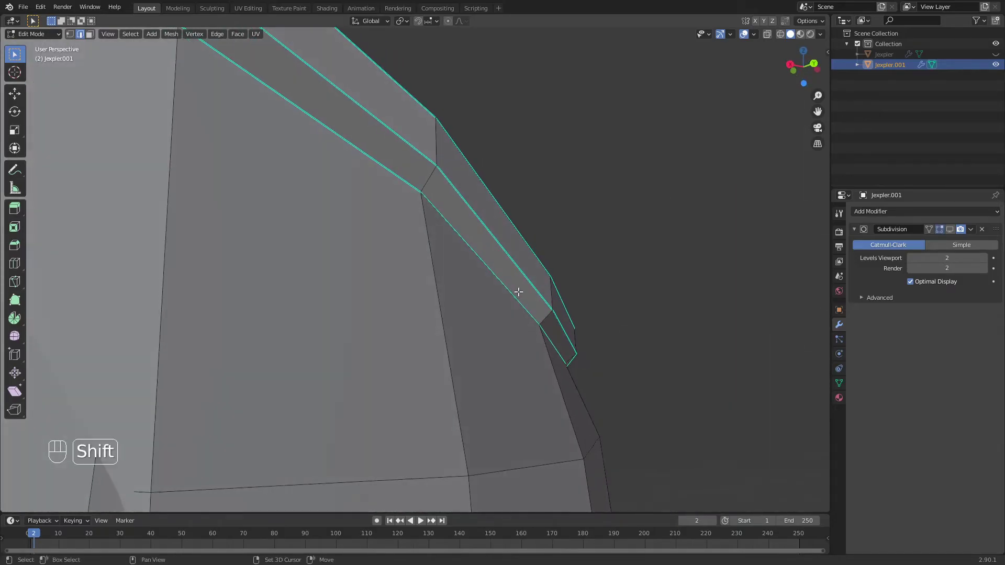
mouse_move(509, 292)
middle_down()
mouse_move(539, 341)
mouse_move(501, 299)
middle_up()
shift+middle_drag(501, 299, 491, 276)
middle_drag(491, 276, 467, 383)
middle_drag(365, 439, 441, 389)
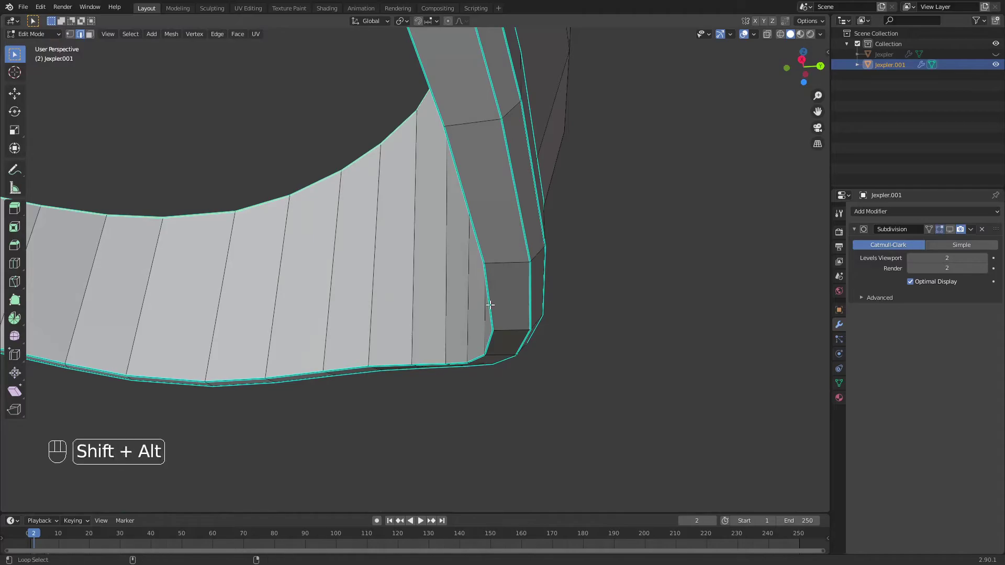
middle_drag(490, 298, 457, 316)
alt+shift+click(386, 273)
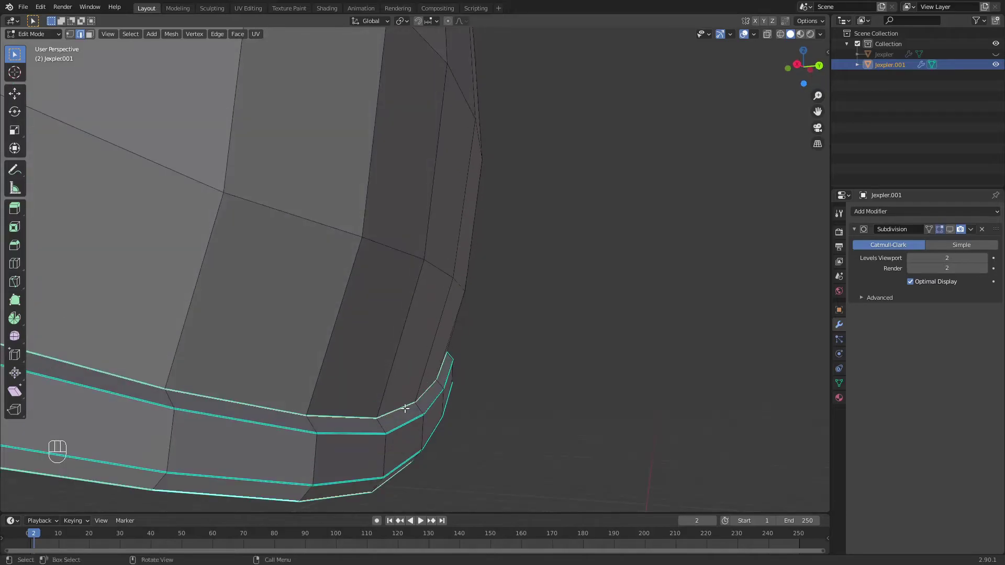
alt+shift+click(350, 434)
key(ctrl+z)
middle_drag(383, 439, 435, 356)
alt+shift+click(375, 324)
middle_drag(375, 324, 439, 324)
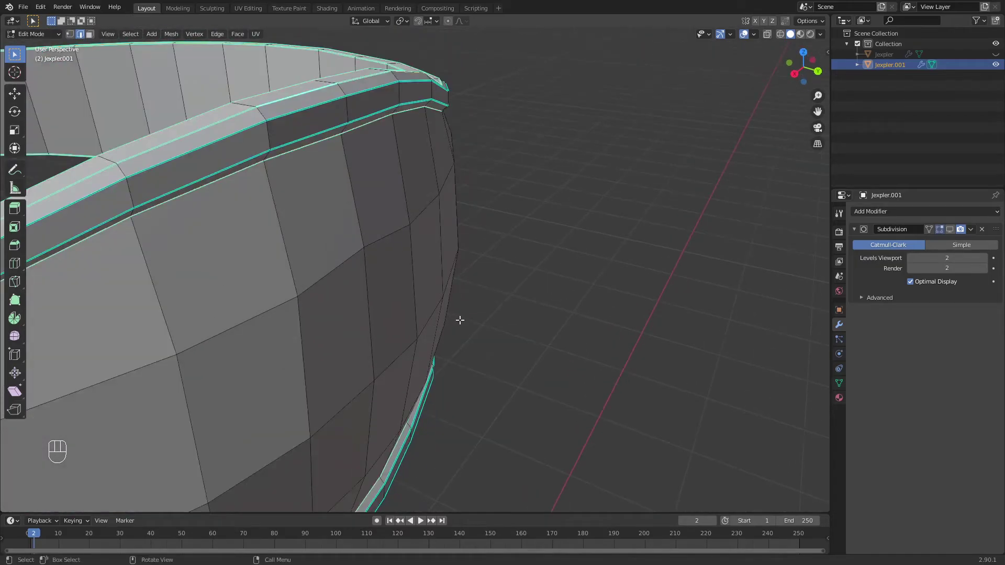
scroll(460, 320, down, 4)
key(g)
key(g)
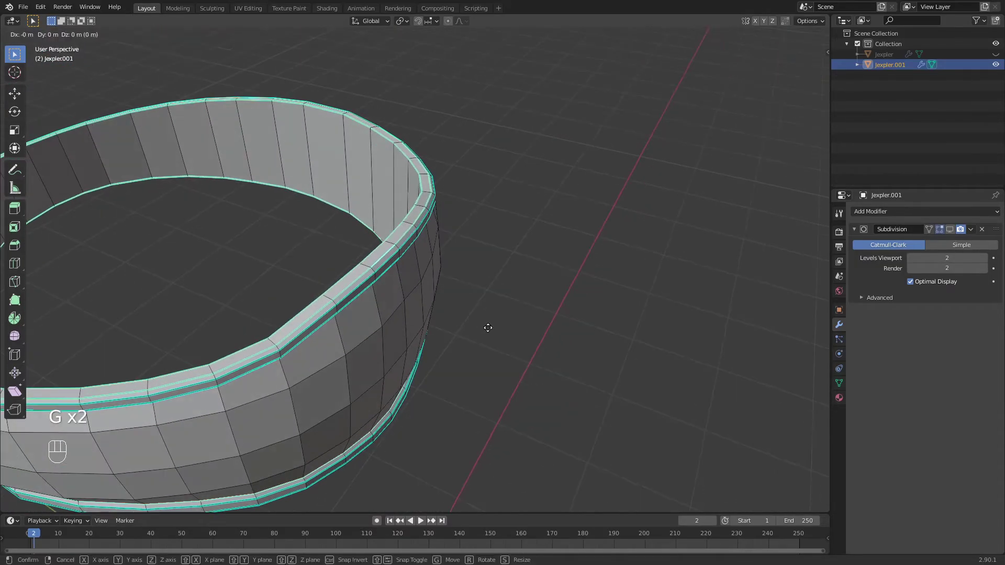
right_click(486, 324)
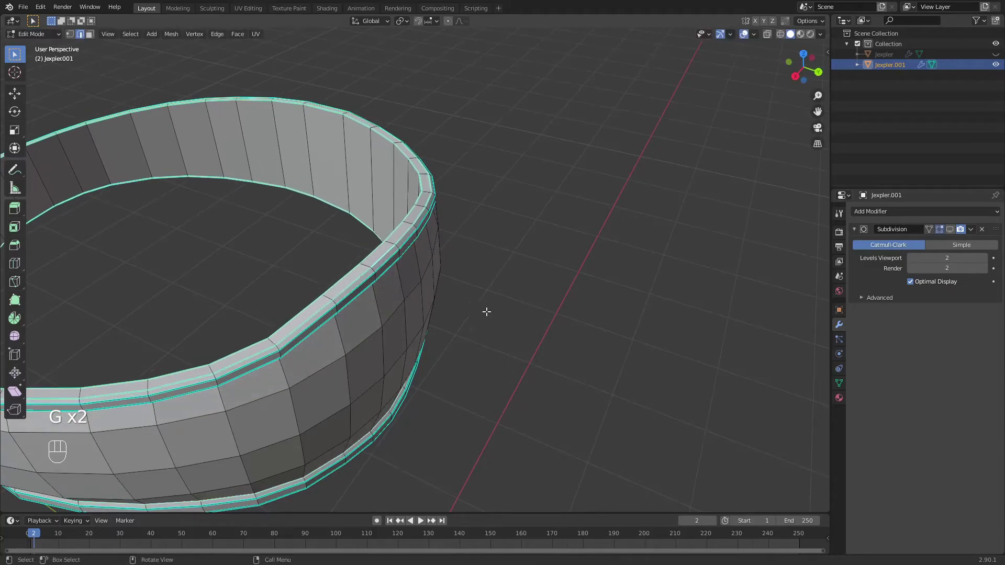
- Display the item properties, including the edge crease, of the selected rim loops
key(n)
scroll(512, 365, up, 2)
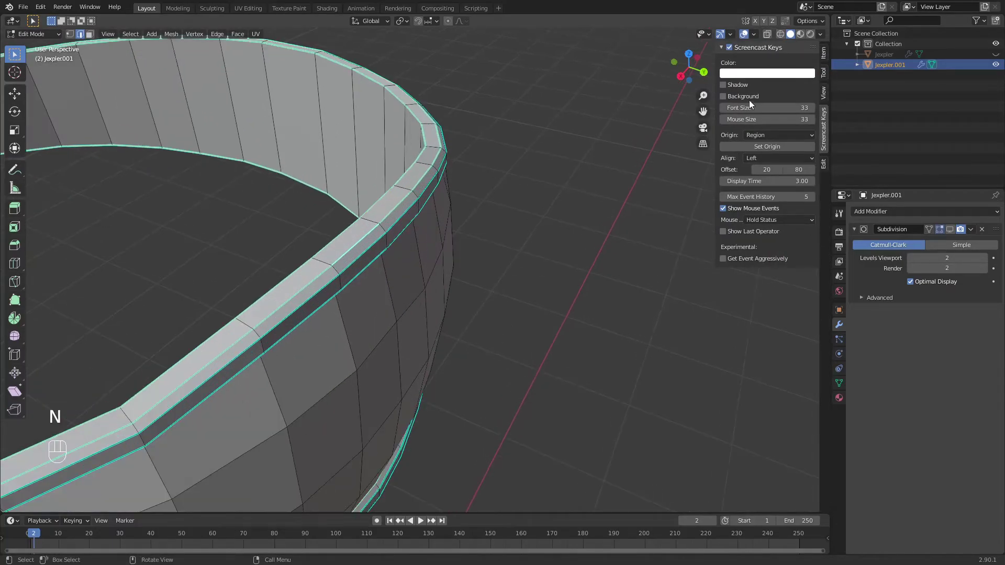
click(824, 55)
shift+middle_drag(566, 188, 575, 173)
shift+middle_drag(696, 197, 757, 173)
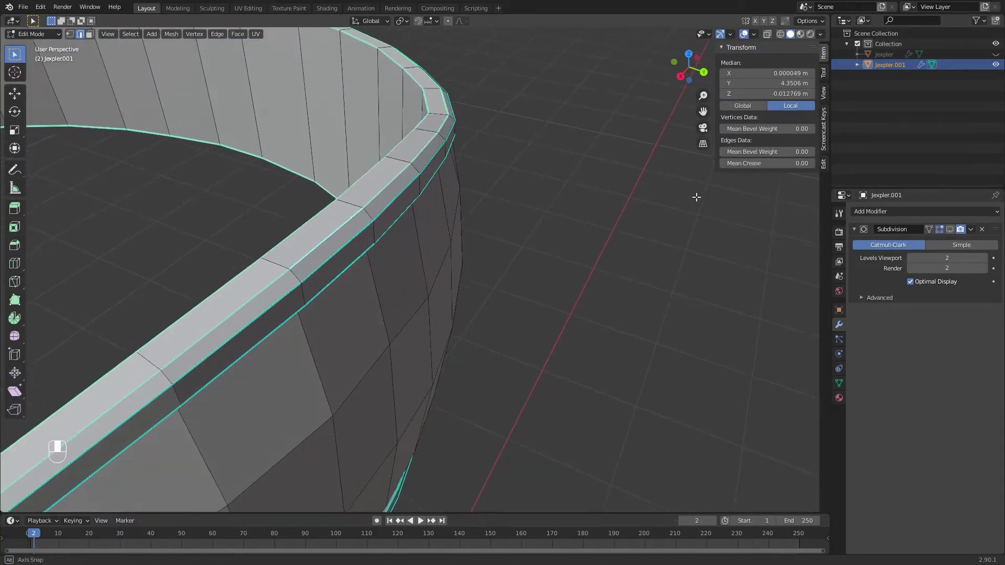
middle_drag(633, 238, 382, 136)
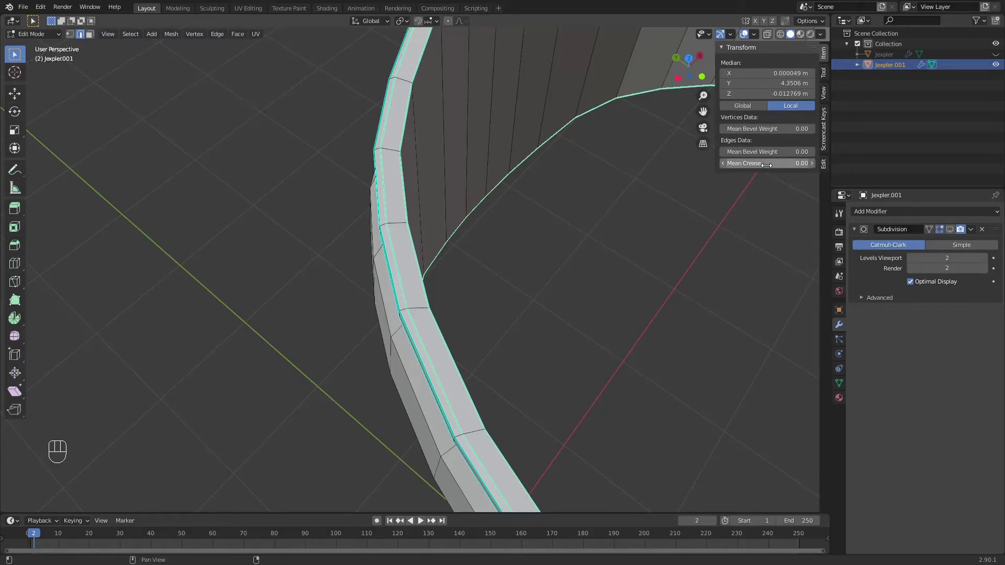
- Turn the Subdivision modifier's viewport display back on and set the selected edges' mean crease to 1
click(950, 230)
scroll(586, 249, up, 2)
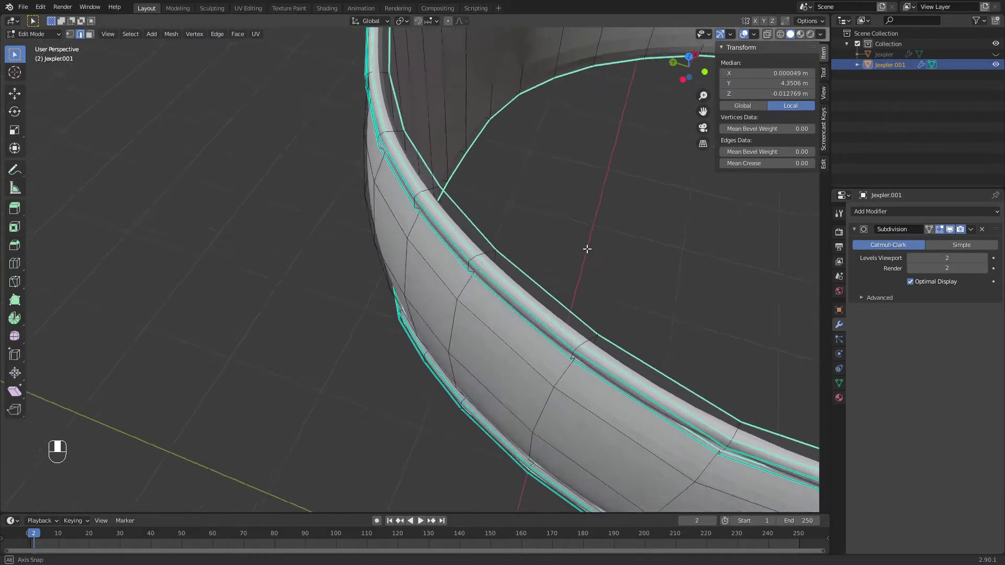
click(765, 165)
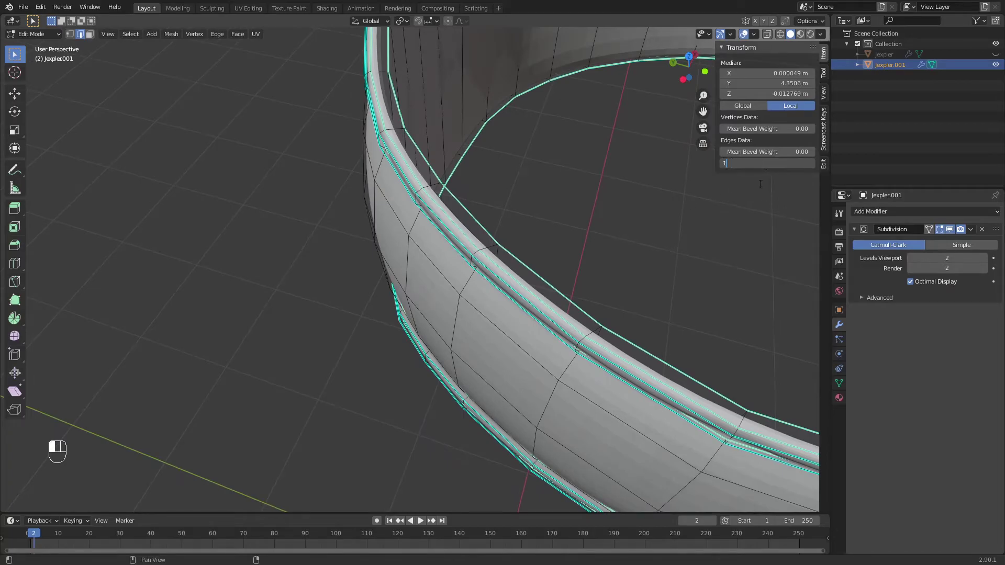
key(Return)
- Set the mean crease of the selected rim edge loops to 0.5
scroll(685, 232, up, 4)
middle_drag(686, 232, 581, 341)
shift+middle_drag(581, 341, 521, 341)
click(782, 165)
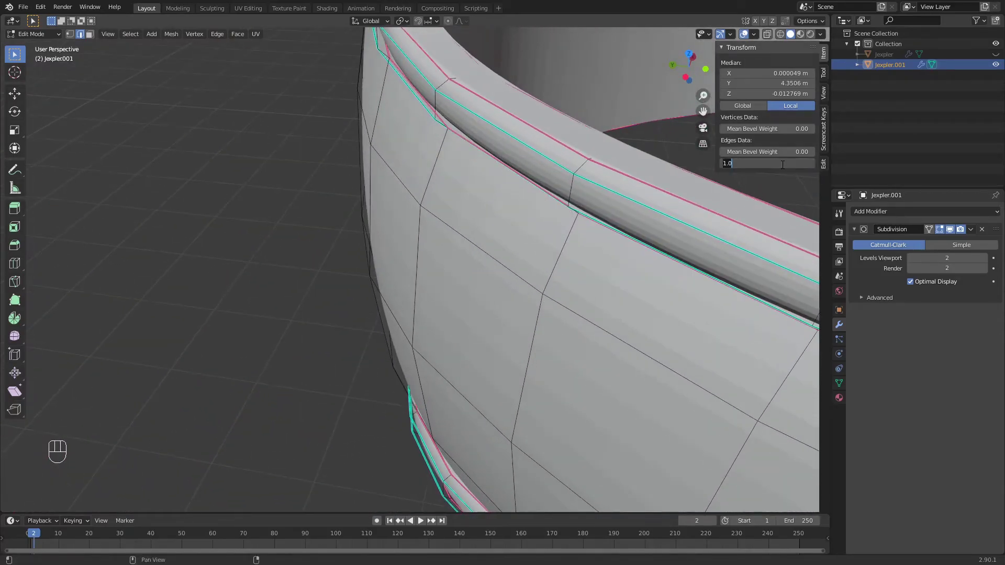
key(Return)
- Return to Object Mode and shade the mask smooth
middle_drag(727, 212, 626, 236)
key(Tab)
middle_drag(504, 261, 470, 247)
scroll(504, 178, down, 3)
scroll(458, 232, up, 3)
right_click(458, 231)
click(459, 230)
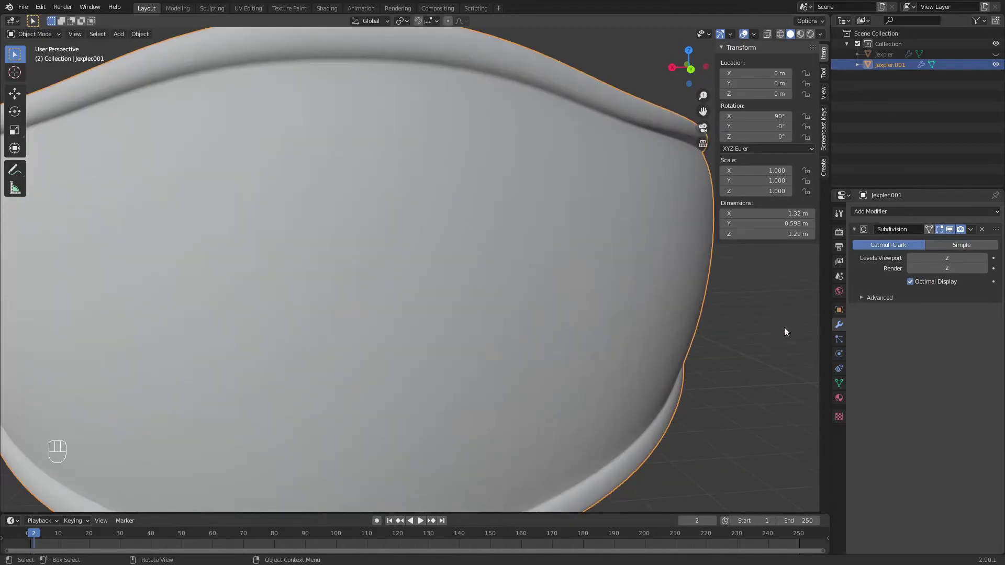
- Enable Auto Smooth in the mask's normals settings and check the rim's shading
click(839, 382)
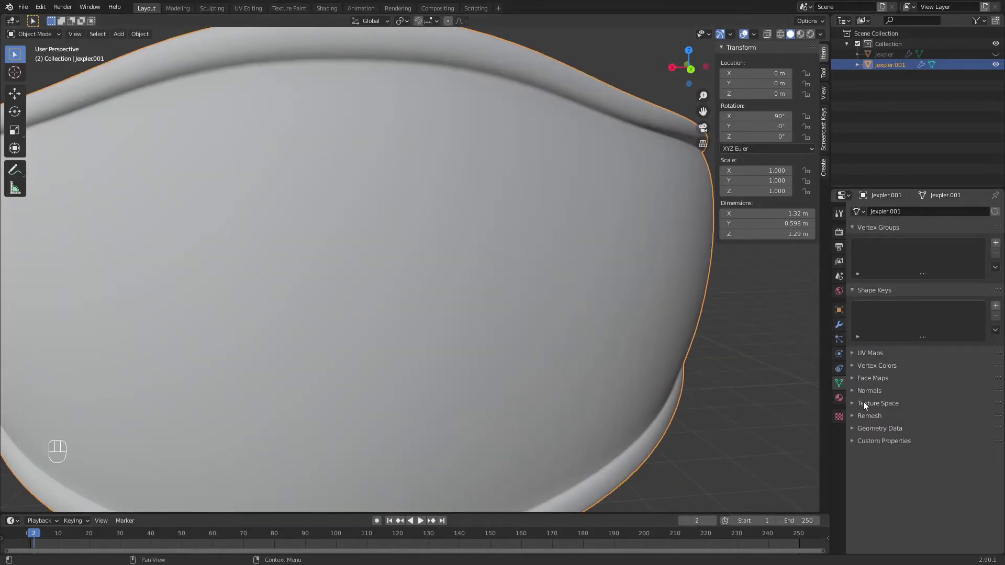
click(869, 392)
click(910, 405)
middle_drag(632, 339, 627, 391)
scroll(620, 334, up, 2)
middle_drag(622, 335, 487, 320)
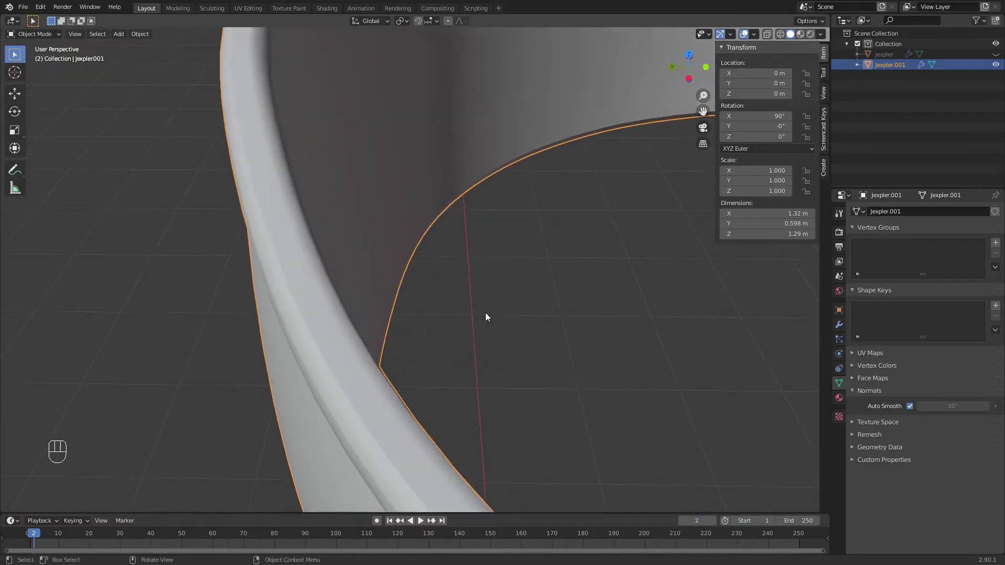
middle_drag(271, 292, 485, 209)
- Enter Edit Mode on the mask, select the entire mesh and clear its sharp edge marks
key(Tab)
key(2)
scroll(539, 186, down, 3)
scroll(453, 182, up, 1)
scroll(433, 189, up, 3)
scroll(444, 185, down, 2)
middle_drag(409, 261, 450, 277)
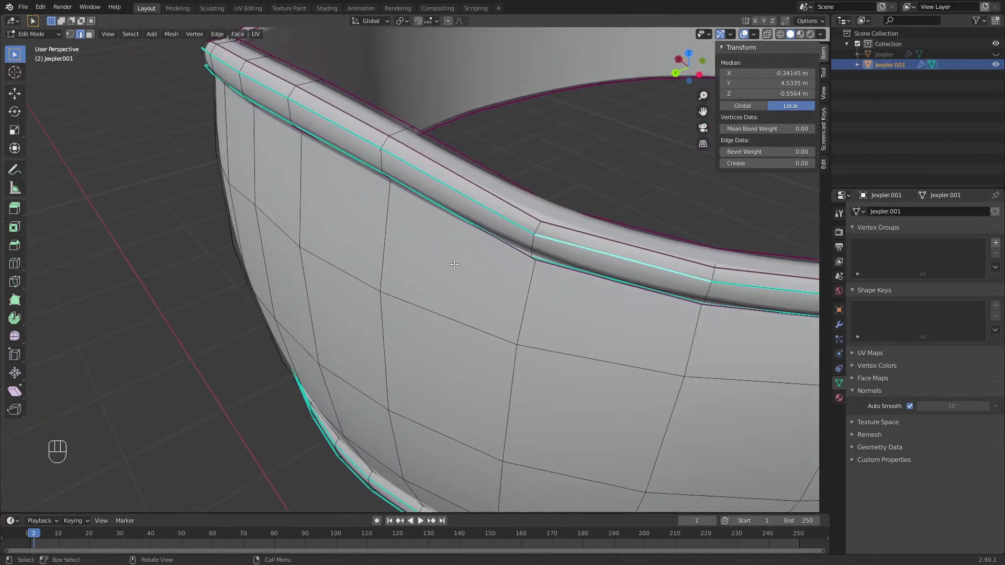
middle_drag(387, 214, 437, 212)
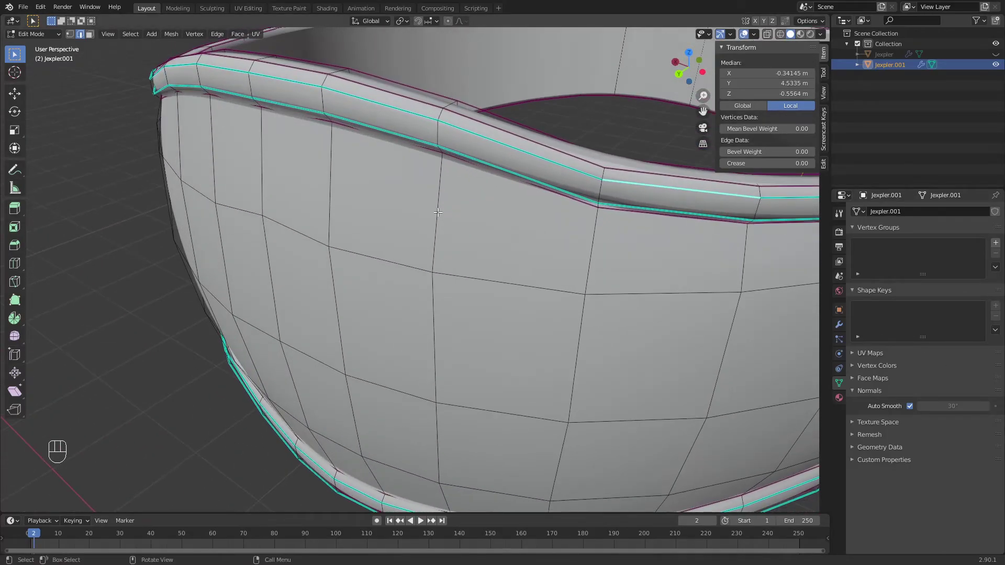
scroll(412, 201, down, 2)
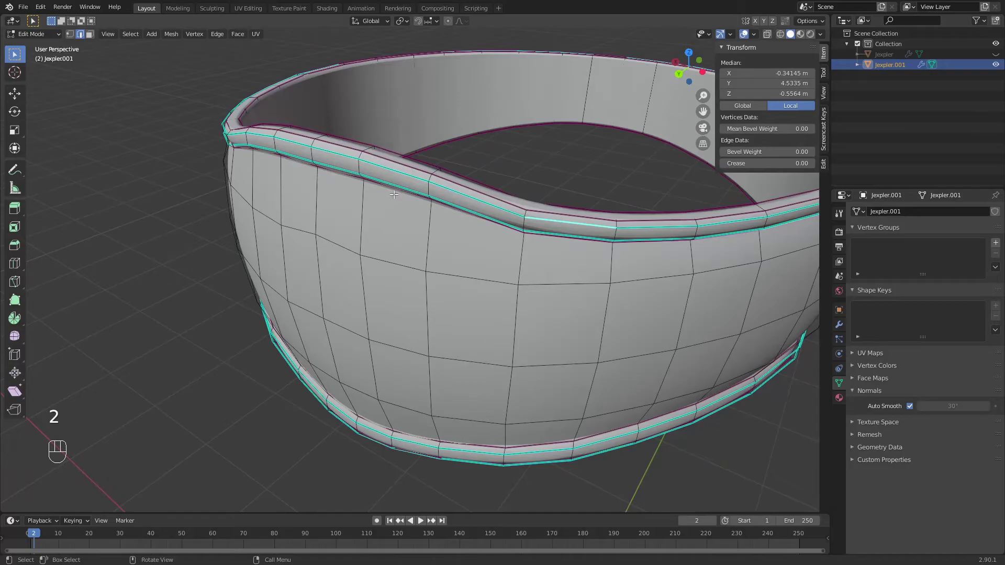
middle_drag(425, 171, 401, 185)
key(a)
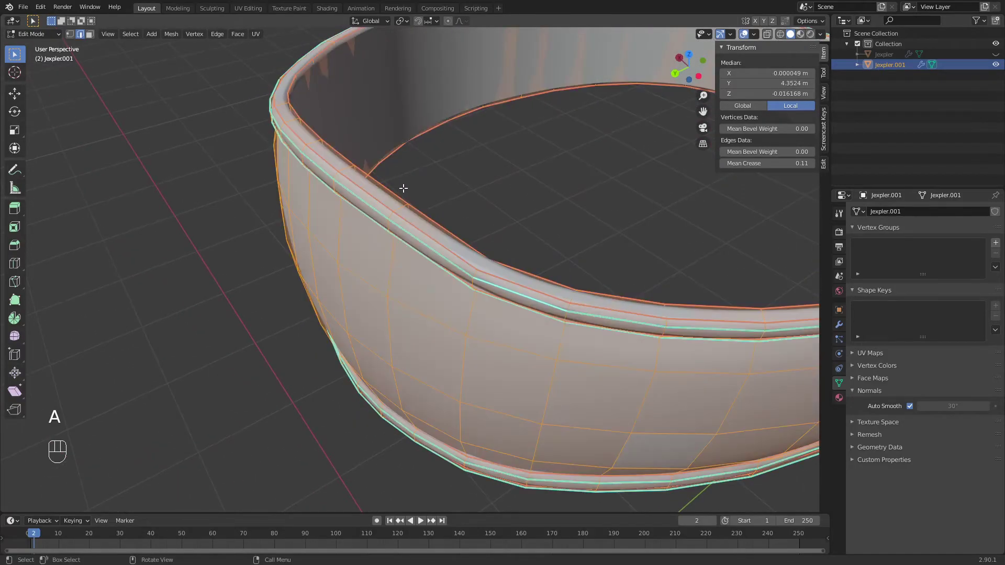
right_click(403, 188)
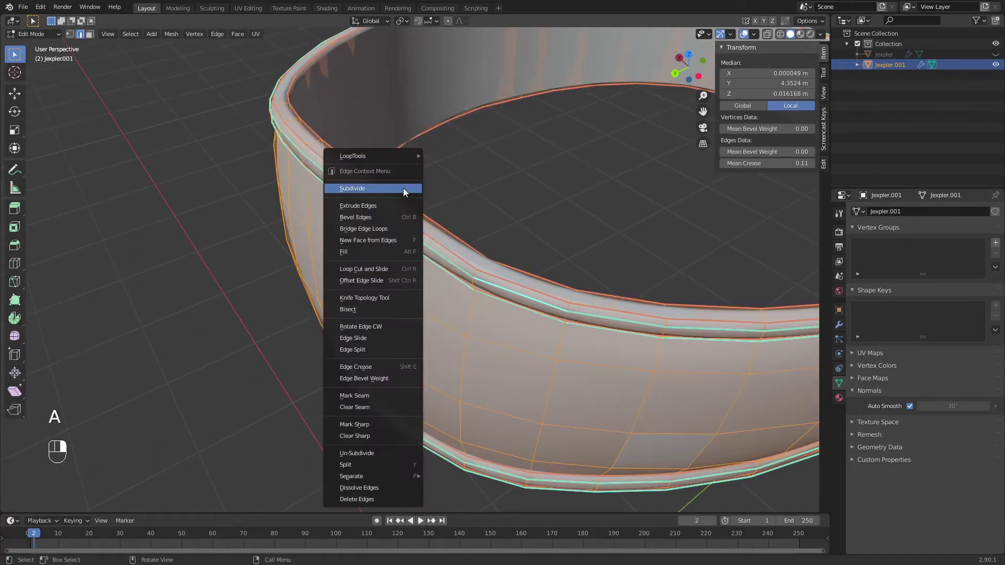
click(340, 438)
- Return to Object Mode and examine the shading of the mask's lower rim up close
key(Tab)
middle_drag(373, 362, 430, 338)
scroll(430, 337, down, 3)
key(Tab)
key(Tab)
scroll(645, 354, up, 3)
middle_drag(646, 354, 602, 352)
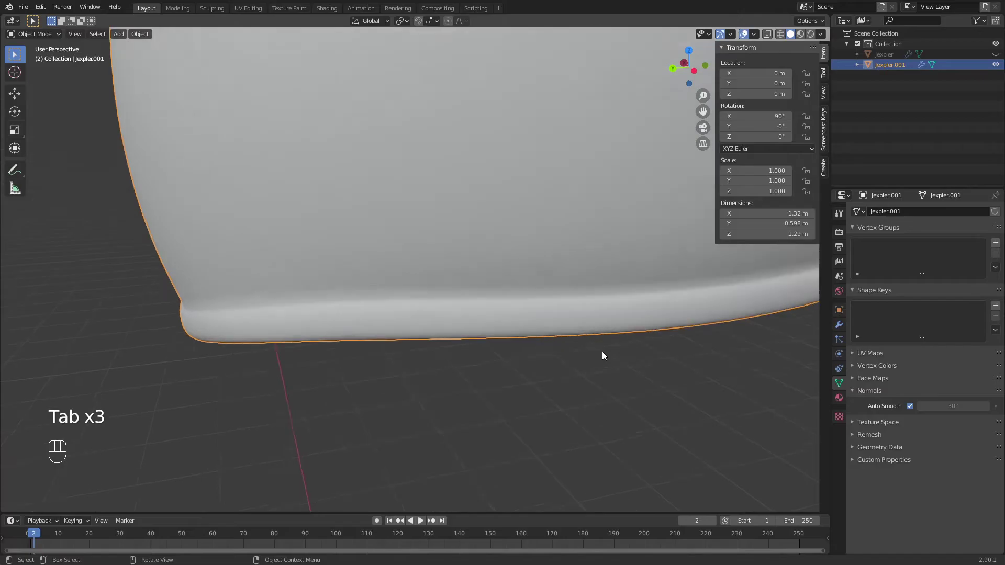
scroll(602, 351, up, 1)
scroll(479, 316, up, 3)
middle_drag(409, 322, 277, 330)
scroll(314, 325, down, 5)
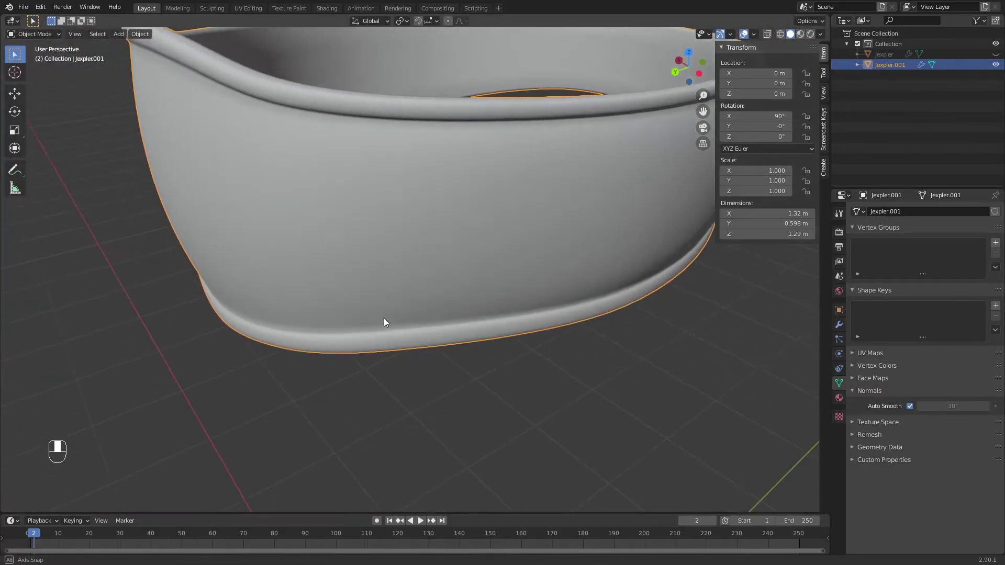
middle_drag(383, 318, 437, 319)
- In Edit Mode, select a creased edge on the lower rim and all edges with a similar crease
key(Tab)
key(2)
scroll(489, 344, up, 5)
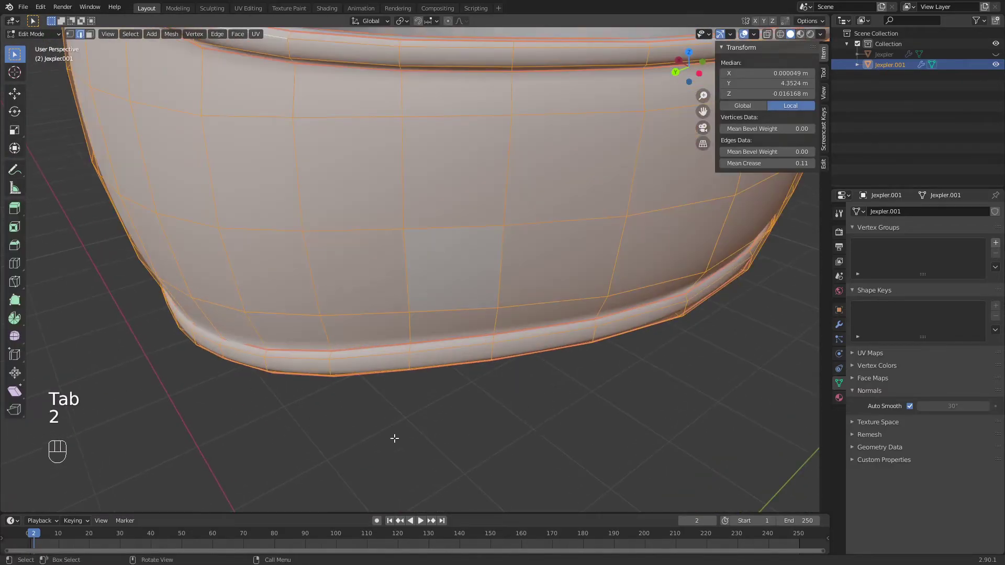
click(438, 339)
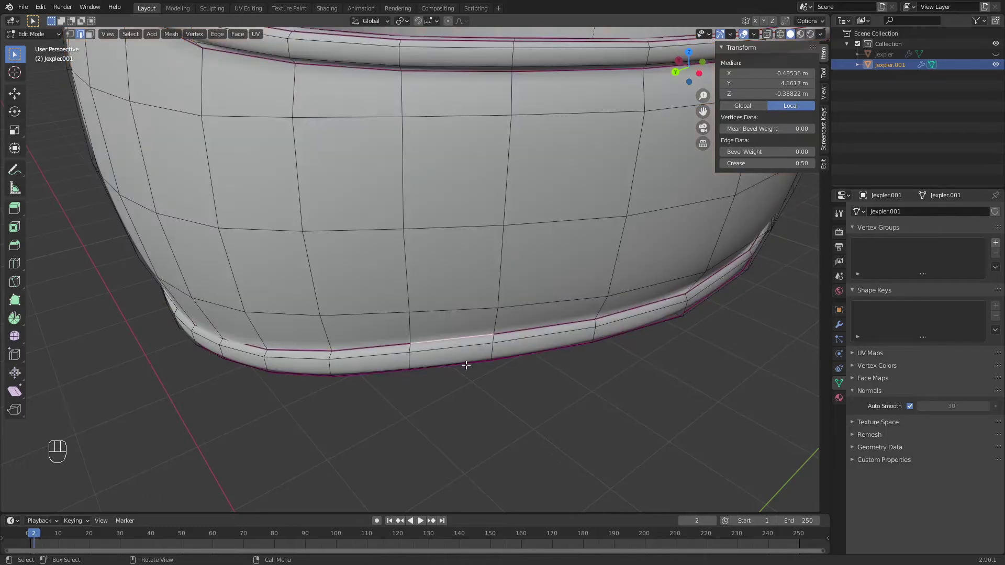
scroll(472, 368, up, 2)
key(shift+g)
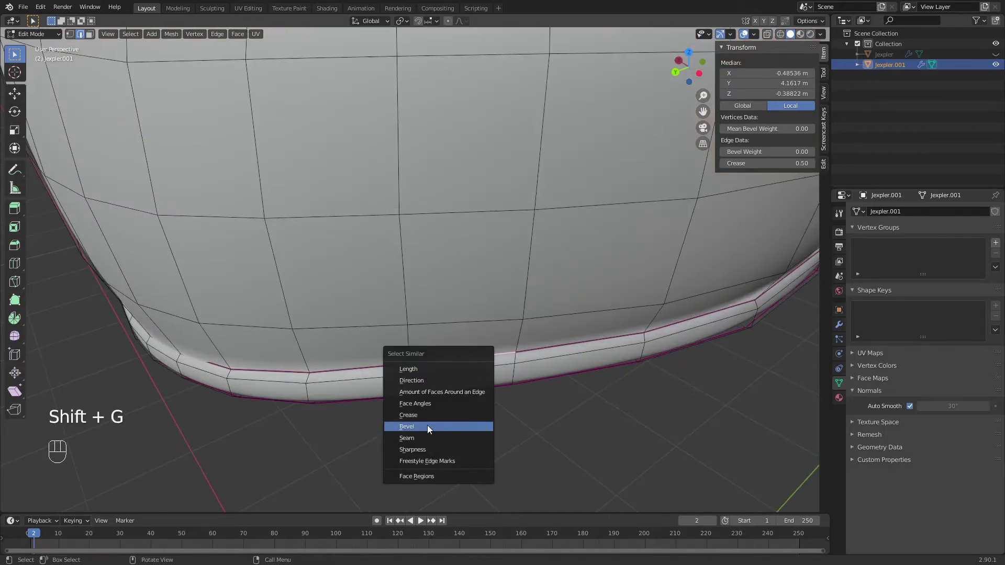
click(413, 415)
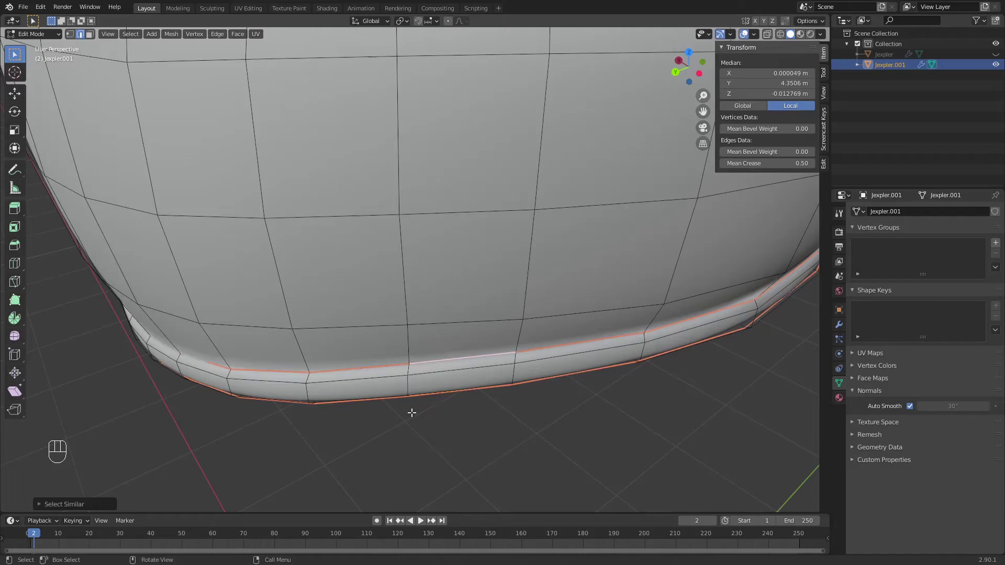
- Try marking the selected creased edges as sharp and inspect the rims in Object Mode
scroll(411, 410, down, 7)
key(g)
right_click(417, 395)
right_click(480, 303)
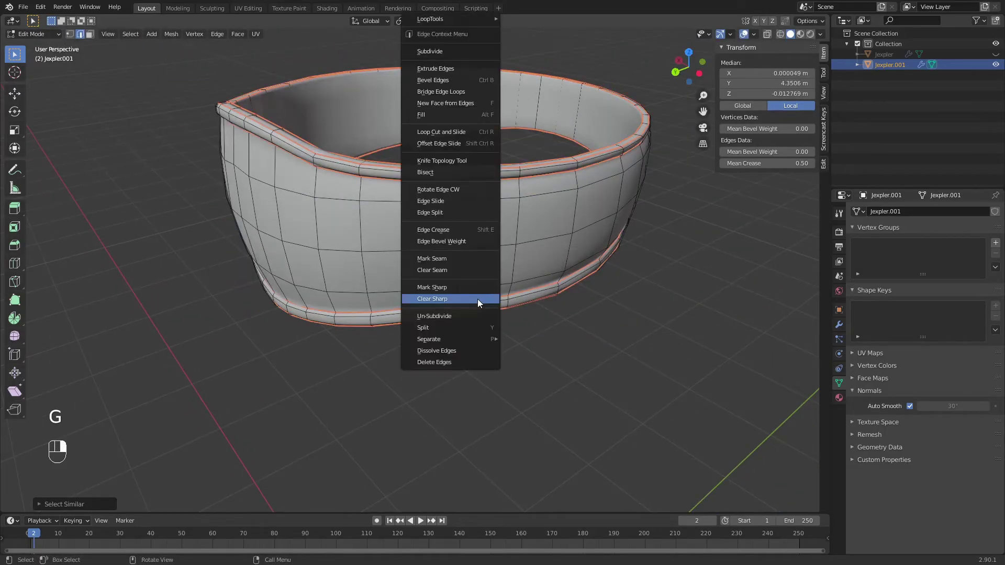
click(450, 288)
key(Tab)
scroll(458, 329, up, 4)
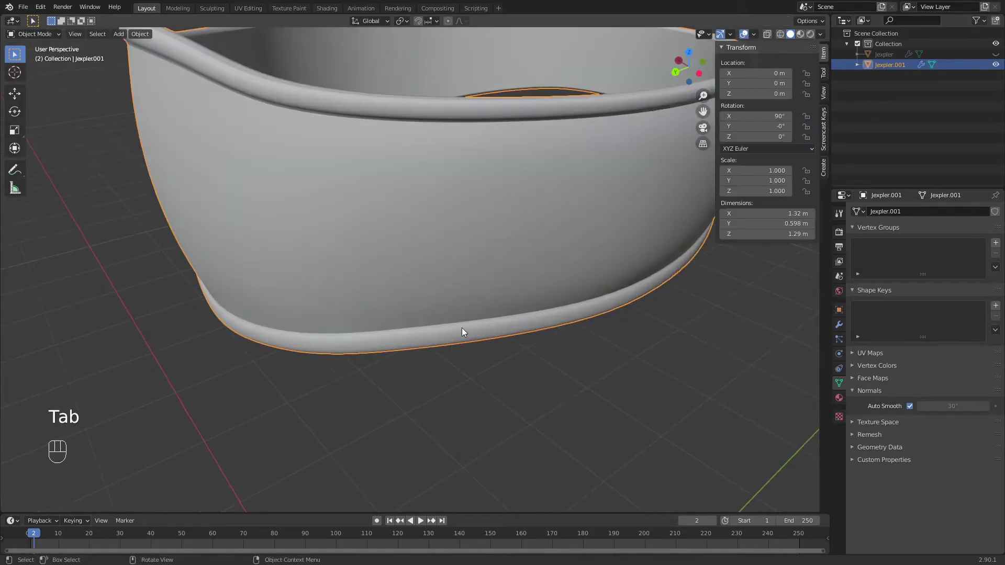
scroll(455, 329, up, 2)
middle_drag(455, 329, 432, 296)
scroll(433, 296, down, 3)
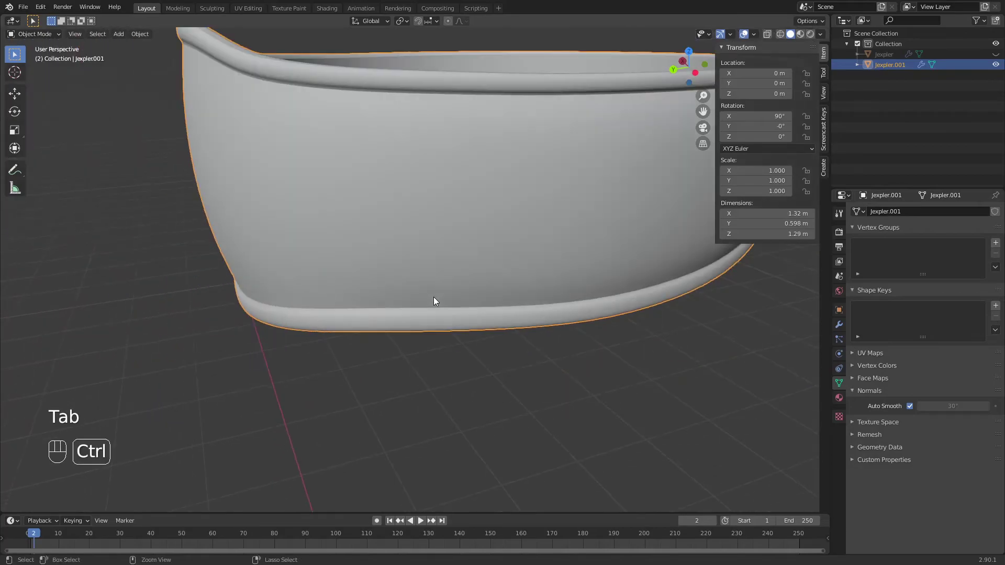
- Undo the sharp marking of the creased edges and deselect the whole mesh in Edit Mode
key(ctrl+z)
key(ctrl+z)
key(ctrl+z)
middle_drag(436, 302, 461, 376)
key(Tab)
scroll(451, 366, up, 5)
key(Tab)
scroll(471, 386, down, 6)
click(478, 391)
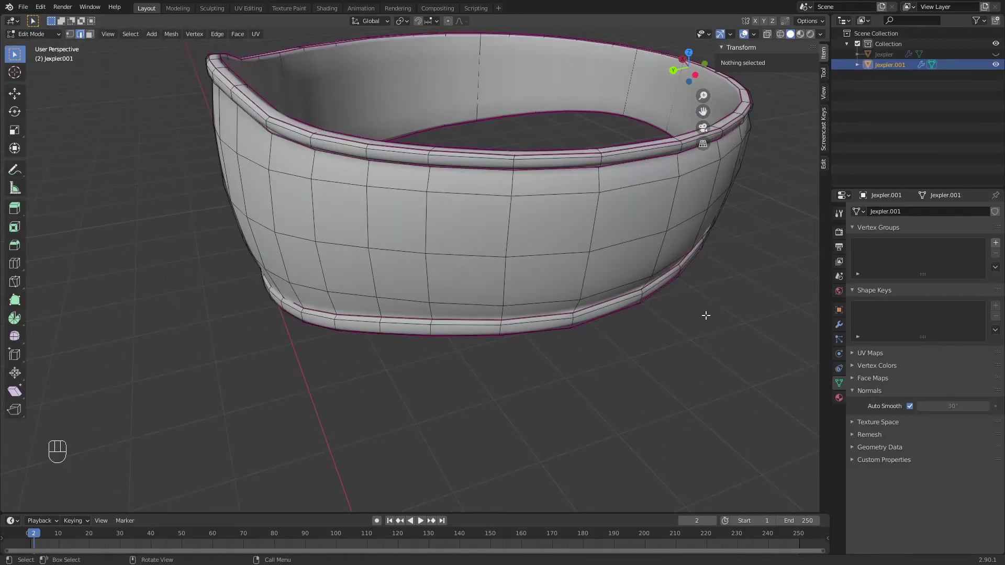
- Return to Object Mode, check the mask's lower rim and hide the item properties
middle_drag(702, 319, 492, 345)
scroll(492, 345, up, 5)
key(Tab)
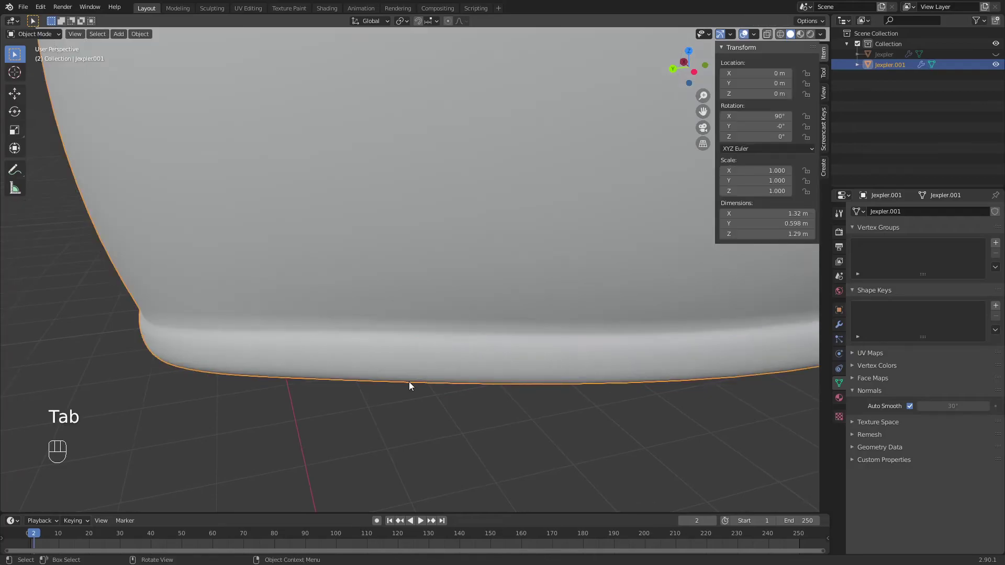
middle_drag(292, 332, 442, 226)
scroll(310, 335, down, 7)
key(n)
middle_drag(458, 266, 602, 256)
- Set the mask's Subdivision render levels to 3, keeping the viewport levels at 2, and deselect the mask
click(839, 325)
scroll(455, 279, up, 5)
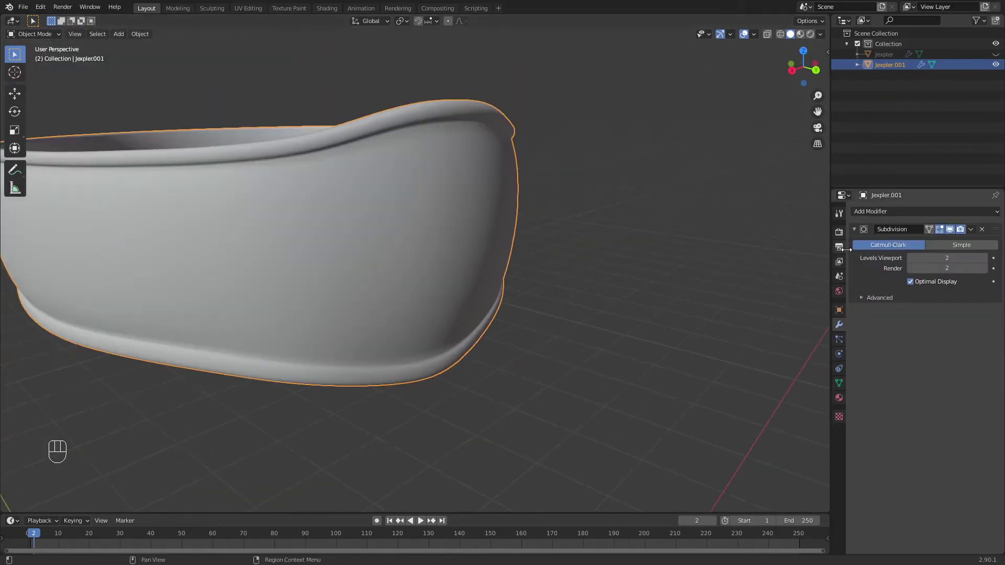
click(986, 262)
click(912, 261)
click(984, 268)
scroll(617, 272, down, 4)
click(598, 279)
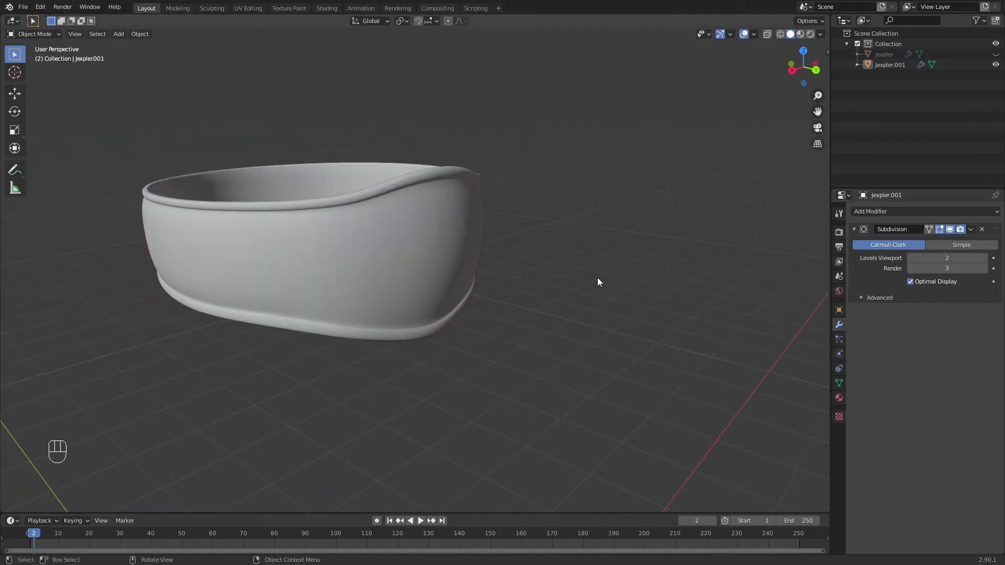
- Unhide the hair object and switch the viewport shading to Material Preview
key(alt+h)
middle_drag(568, 278, 588, 274)
scroll(660, 330, down, 4)
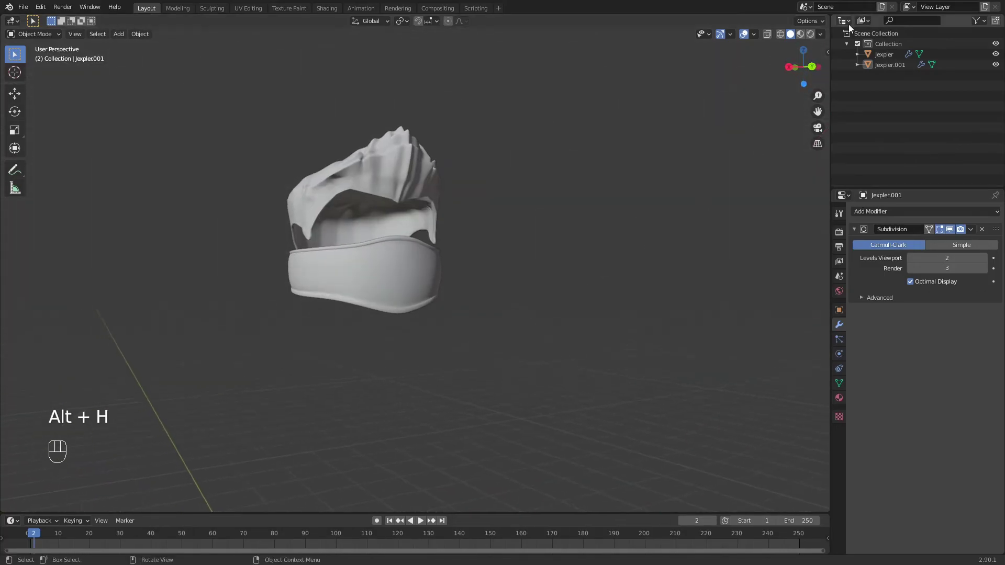
click(800, 34)
- Examine the textured hair and mask together from the front, sides, back and above
middle_drag(704, 126, 463, 263)
scroll(633, 189, up, 5)
scroll(463, 263, down, 6)
middle_drag(399, 253, 251, 276)
scroll(285, 290, up, 6)
middle_drag(360, 267, 495, 391)
scroll(494, 345, down, 5)
middle_drag(378, 320, 505, 383)
scroll(482, 352, up, 6)
scroll(459, 347, down, 5)
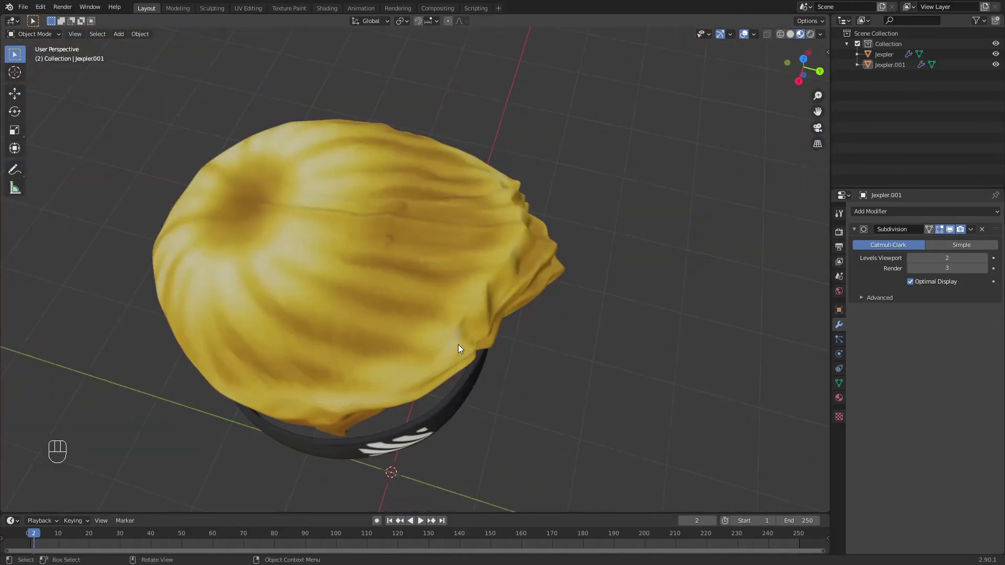
middle_drag(459, 348, 339, 253)
middle_drag(378, 324, 550, 317)
scroll(344, 354, up, 4)
scroll(482, 332, down, 5)
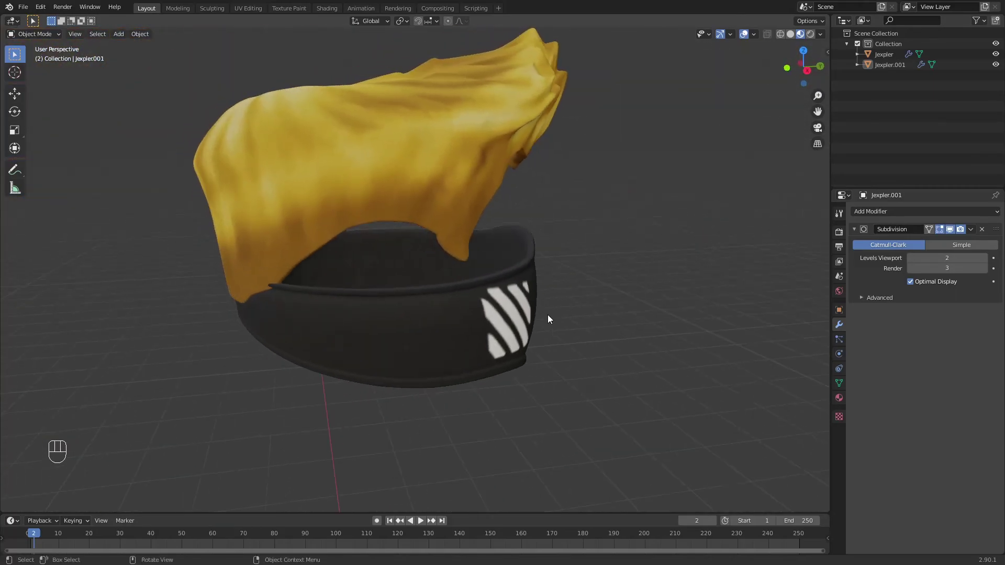
scroll(550, 316, up, 6)
scroll(613, 299, down, 5)
middle_drag(616, 298, 494, 297)
scroll(504, 280, down, 8)
scroll(538, 265, up, 6)
middle_drag(538, 266, 501, 267)
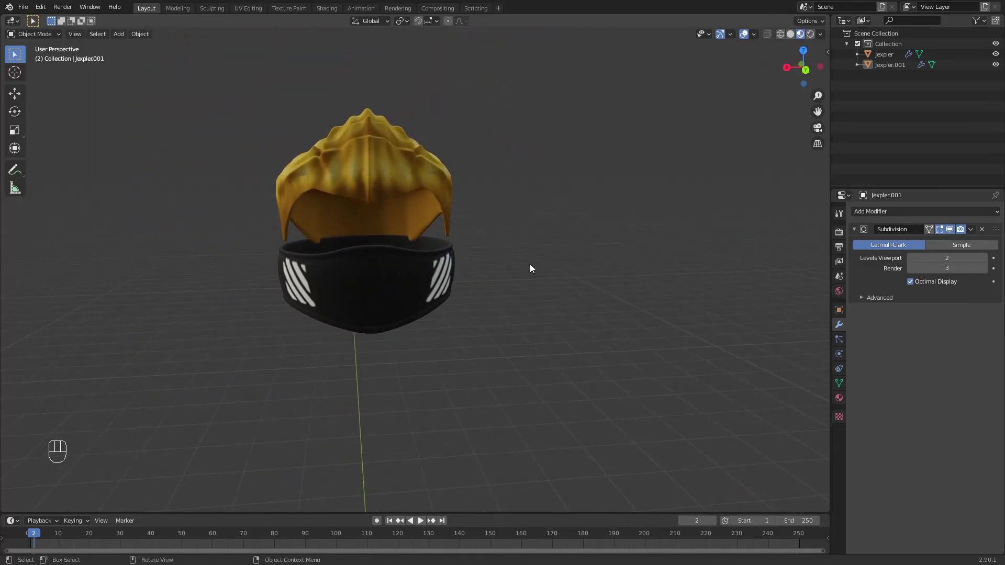